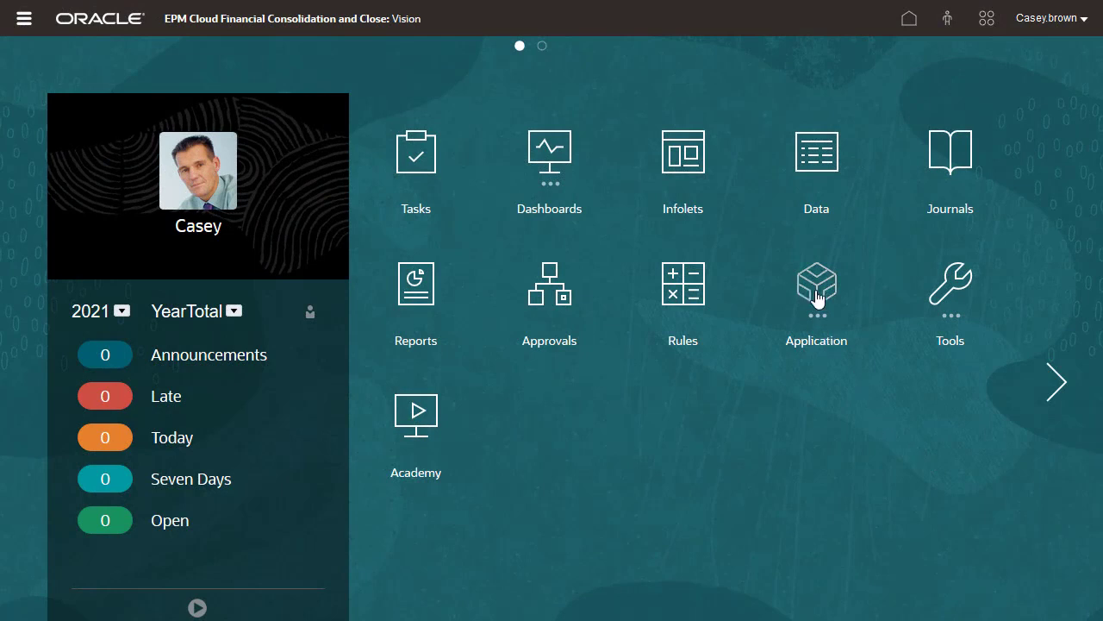
- Go to the Supplemental Data Collections list and begin a new collection
left_click(803, 308)
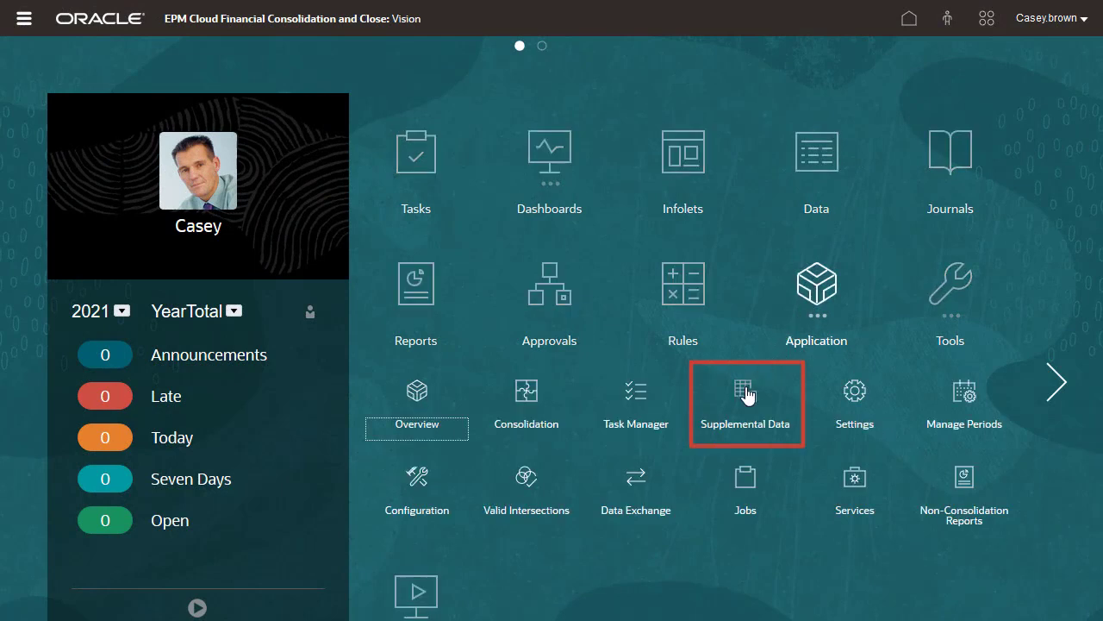
left_click(747, 395)
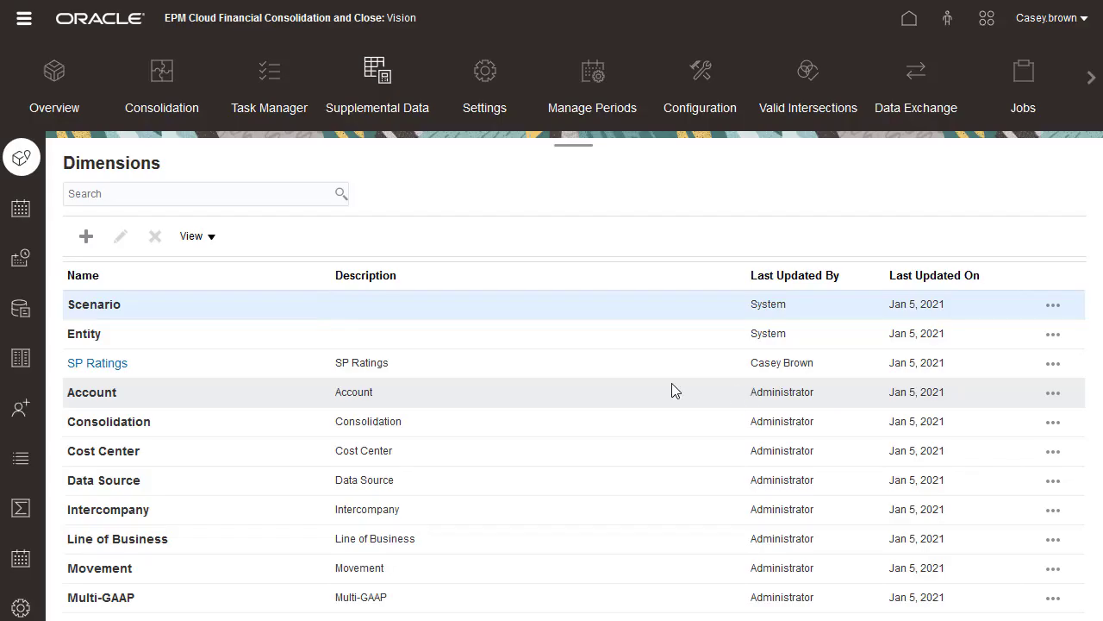
left_click(24, 311)
left_click(86, 236)
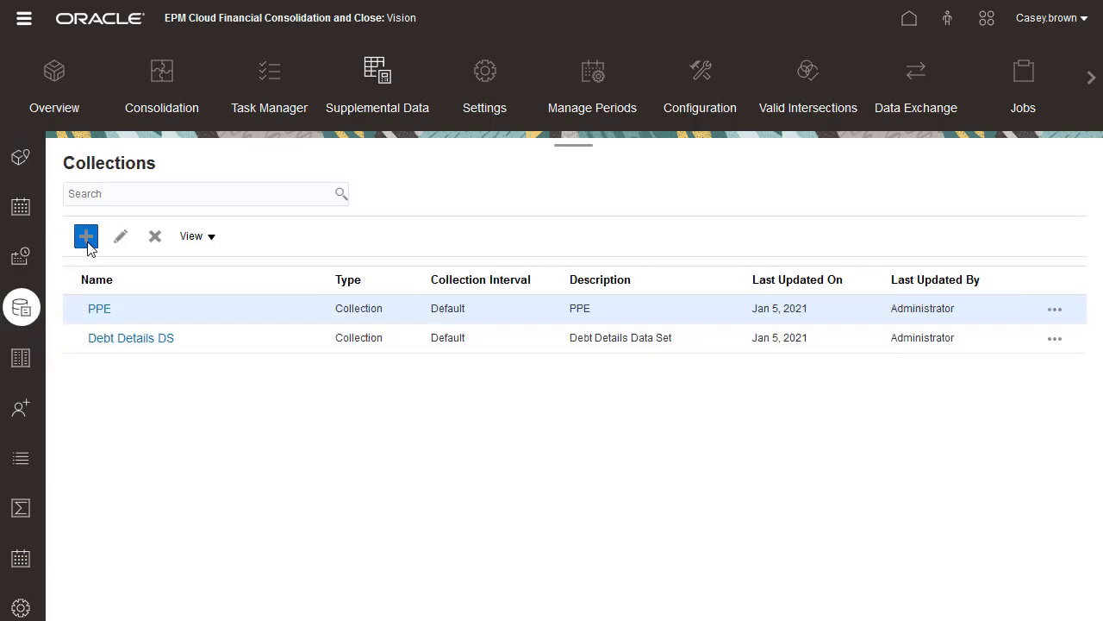
- Name the collection Investment Details, describe it as Investment Details Collection, and leave Sub Collection unchecked
left_click(225, 132)
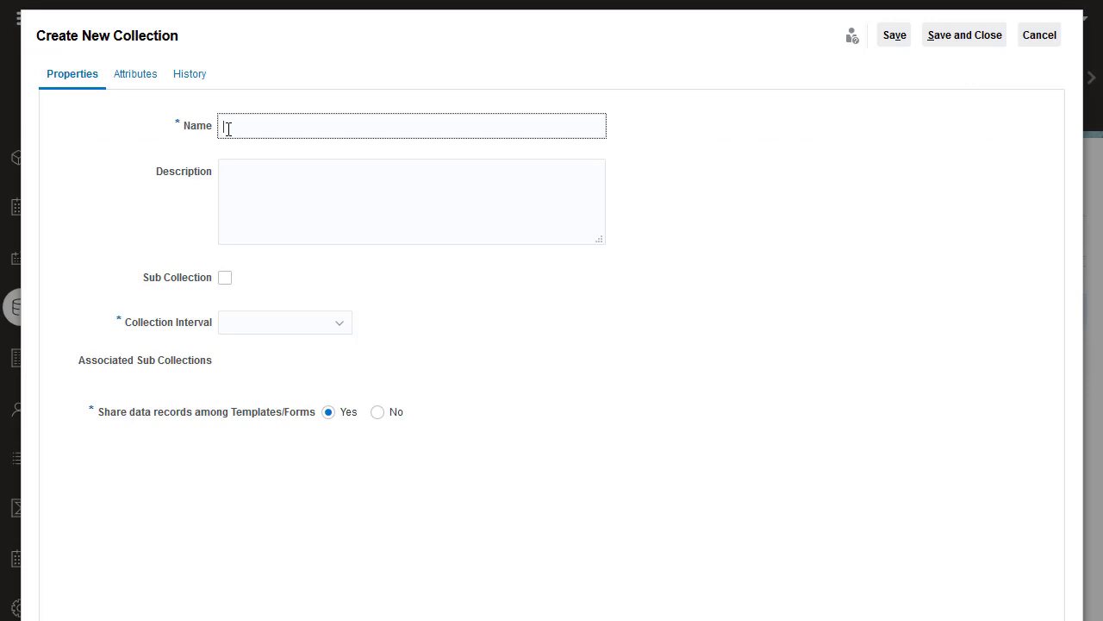
type("Investment Details")
left_click(239, 172)
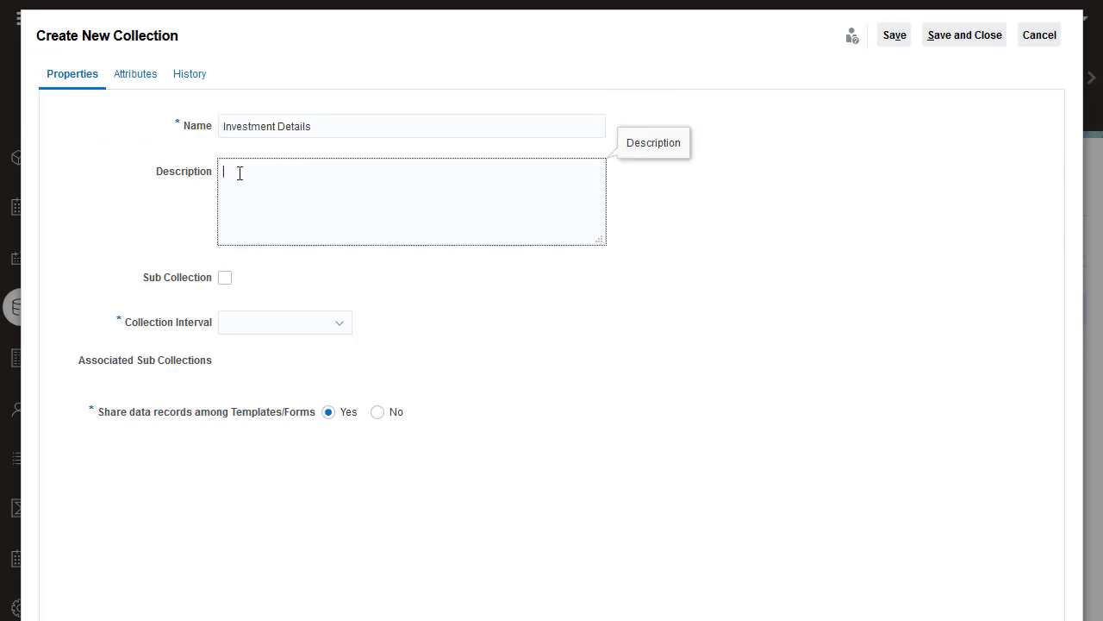
type("Investment Details Collection")
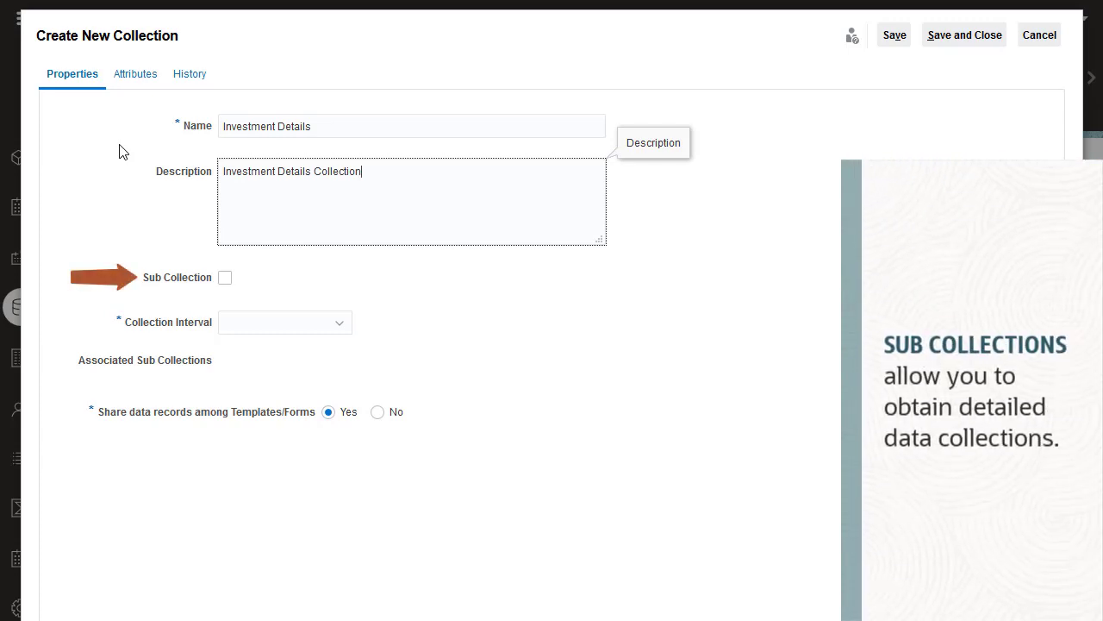
left_click(224, 278)
left_click(338, 371)
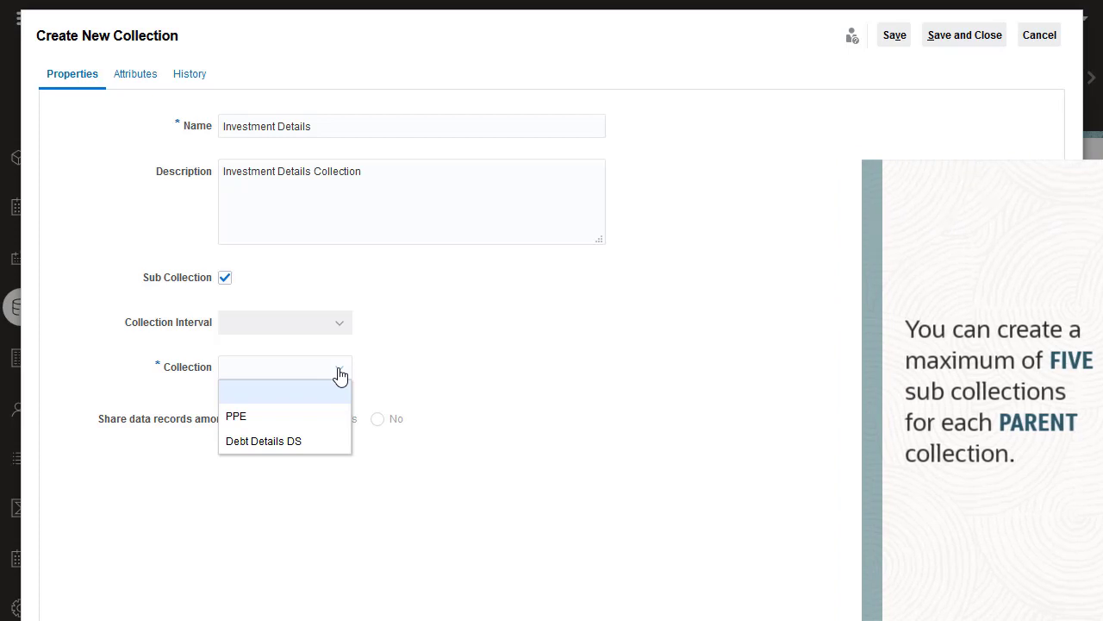
left_click(225, 277)
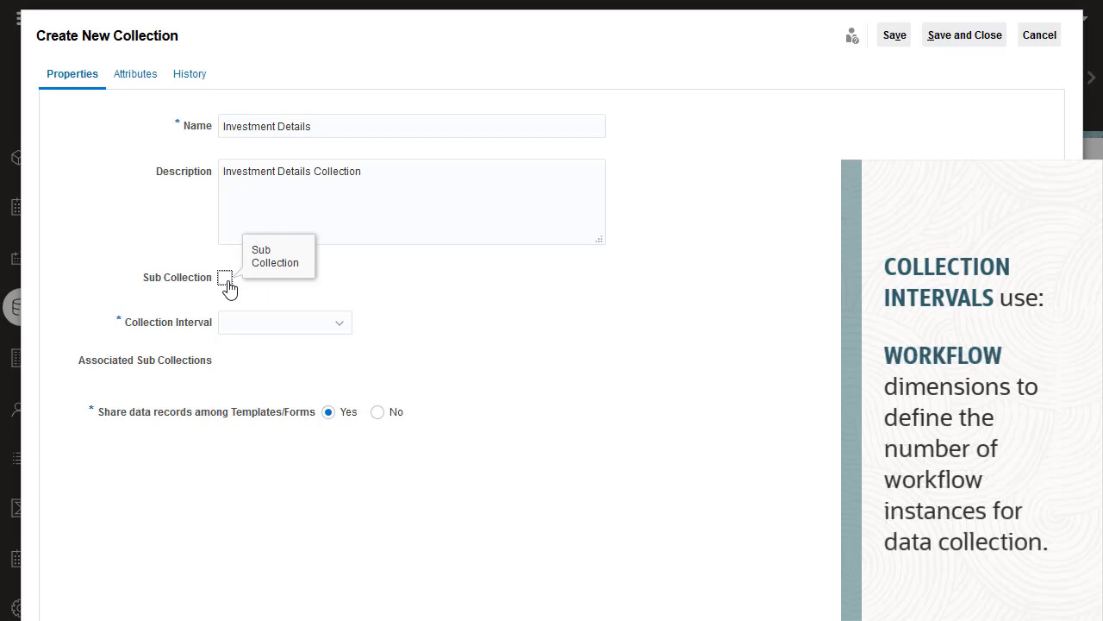
- Choose Default as the Investment Details collection interval
left_click(338, 330)
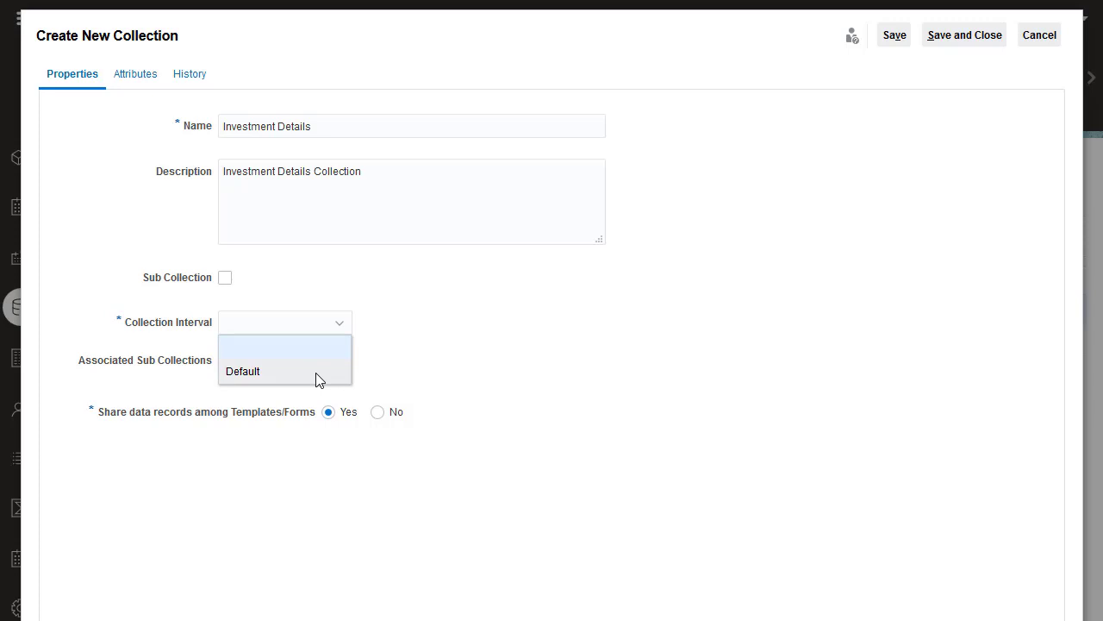
left_click(315, 373)
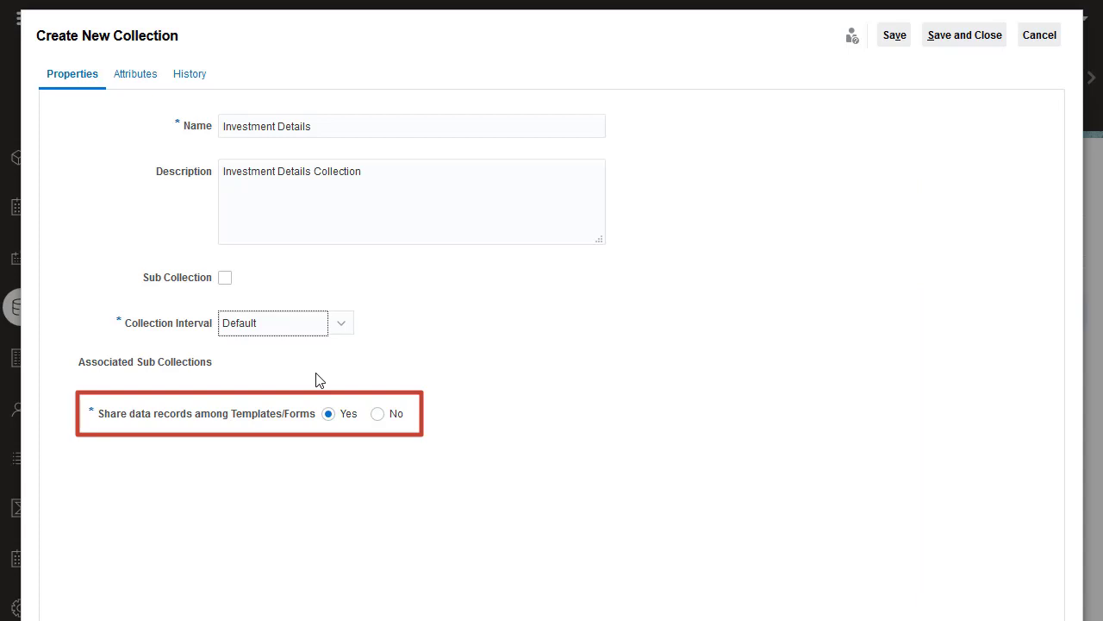
- Show the Attributes tab, where only Entity is listed, and open the Add attribute menu
left_click(133, 76)
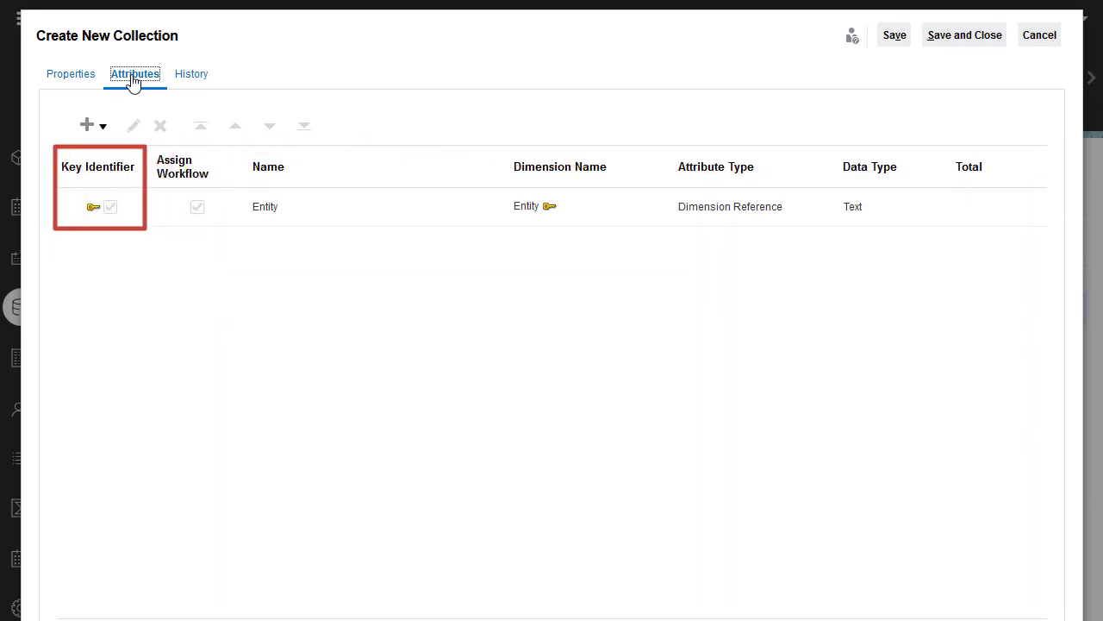
left_click(105, 128)
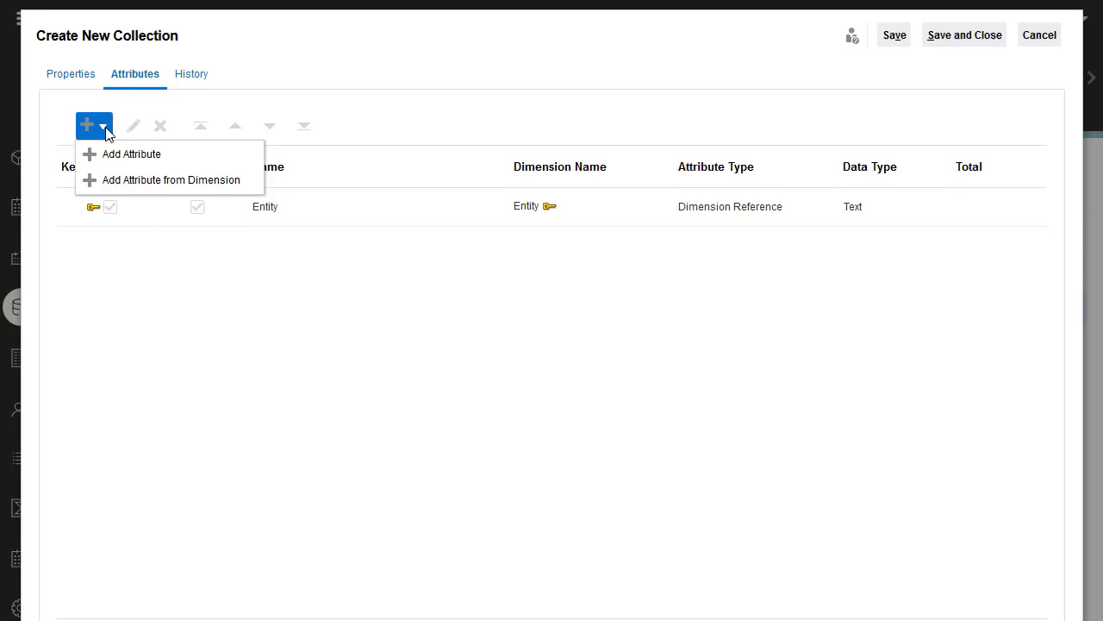
- Add a required Text attribute named and described Investment ID, and mark it a key identifier
left_click(132, 154)
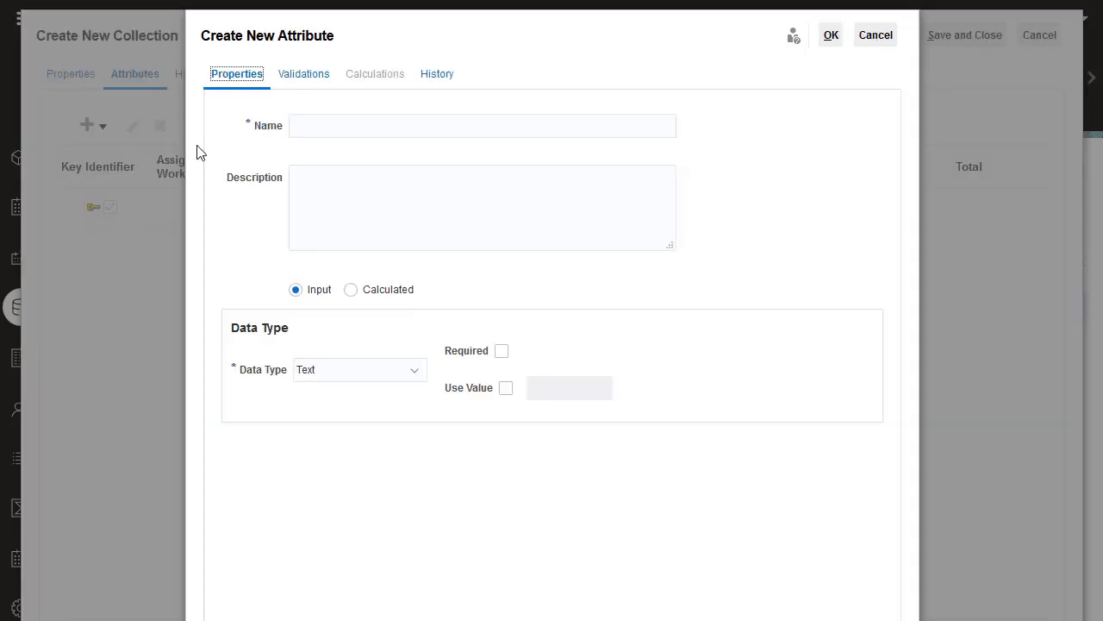
left_click(310, 125)
type("Investment I")
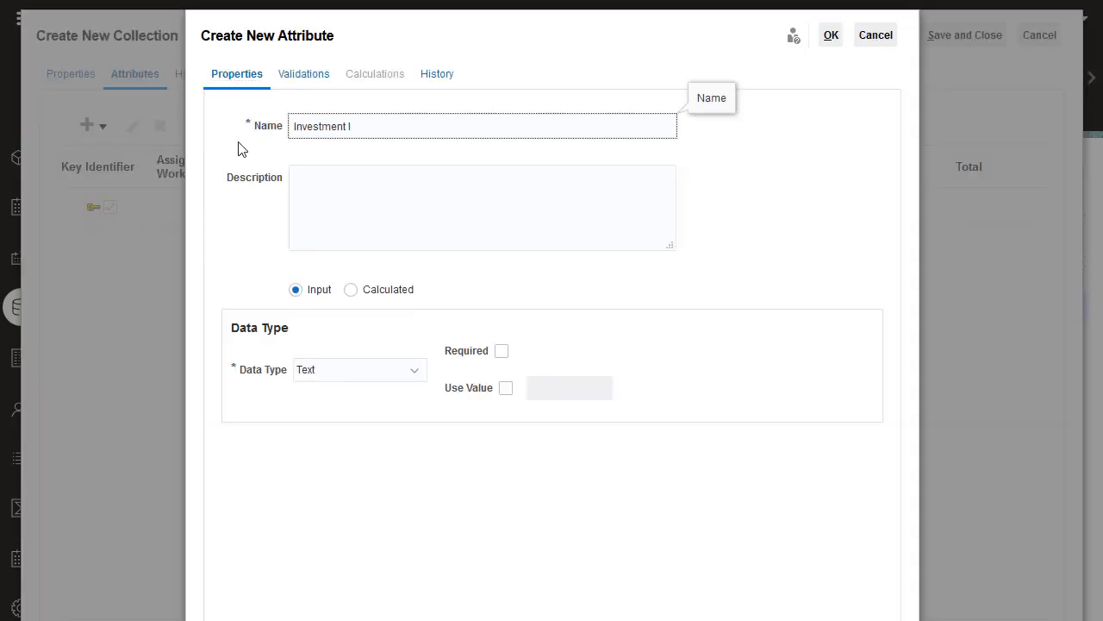
type("D")
left_click(310, 177)
type("Investment")
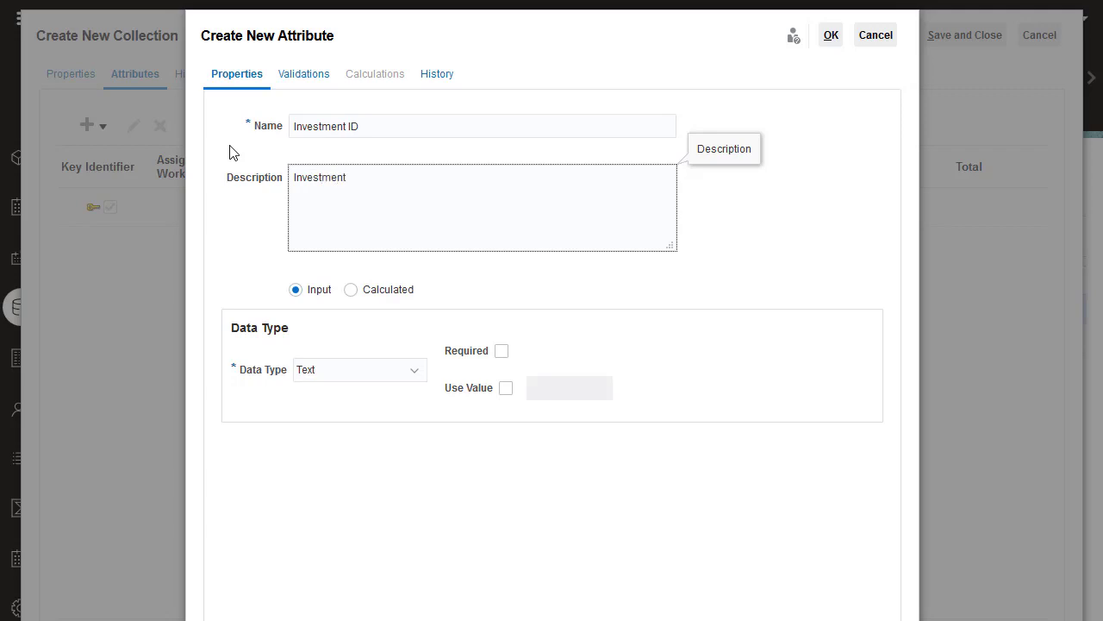
type(" ID")
left_click(413, 369)
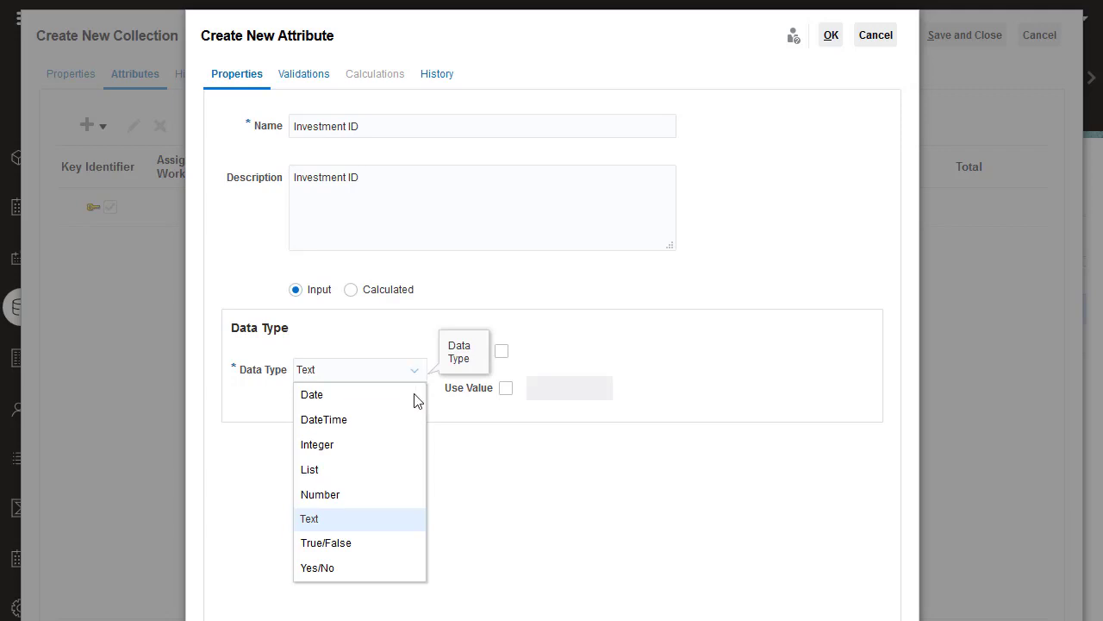
left_click(390, 518)
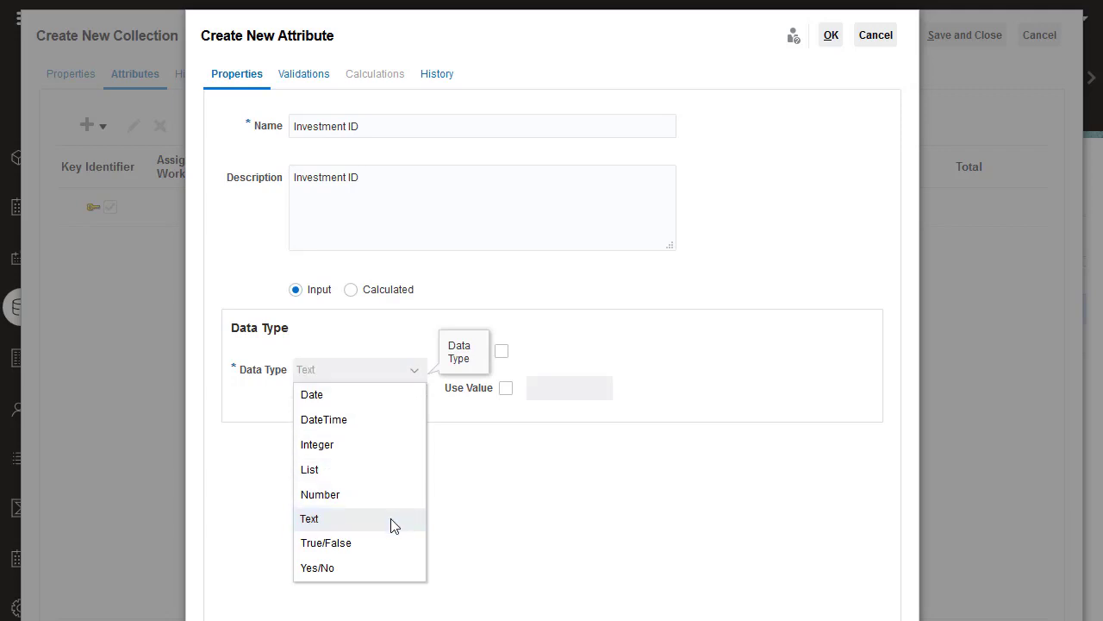
left_click(502, 354)
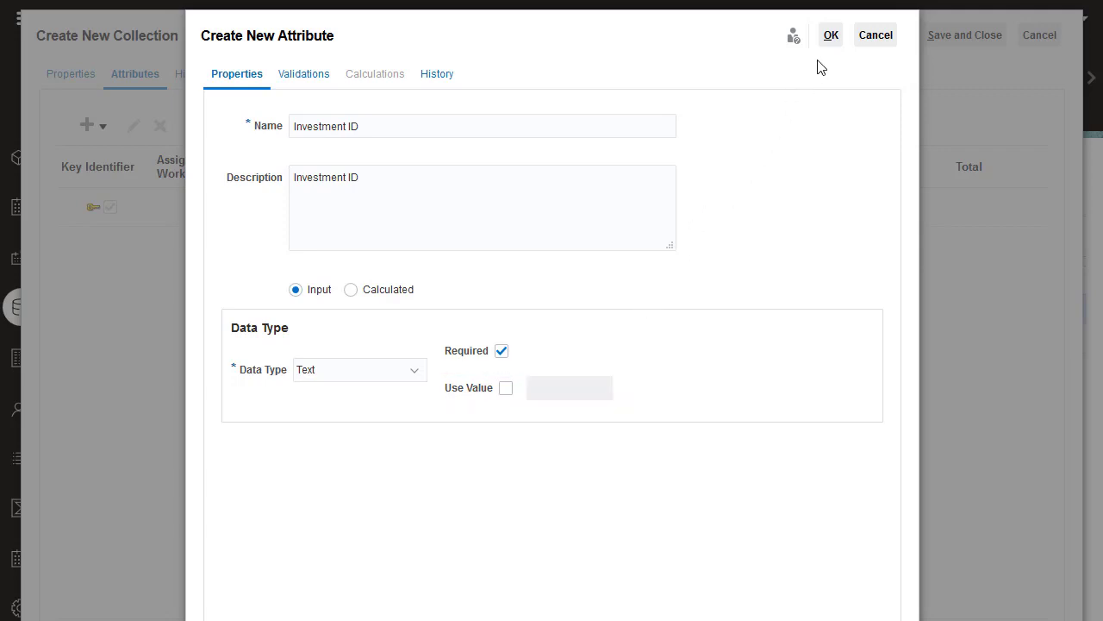
left_click(829, 38)
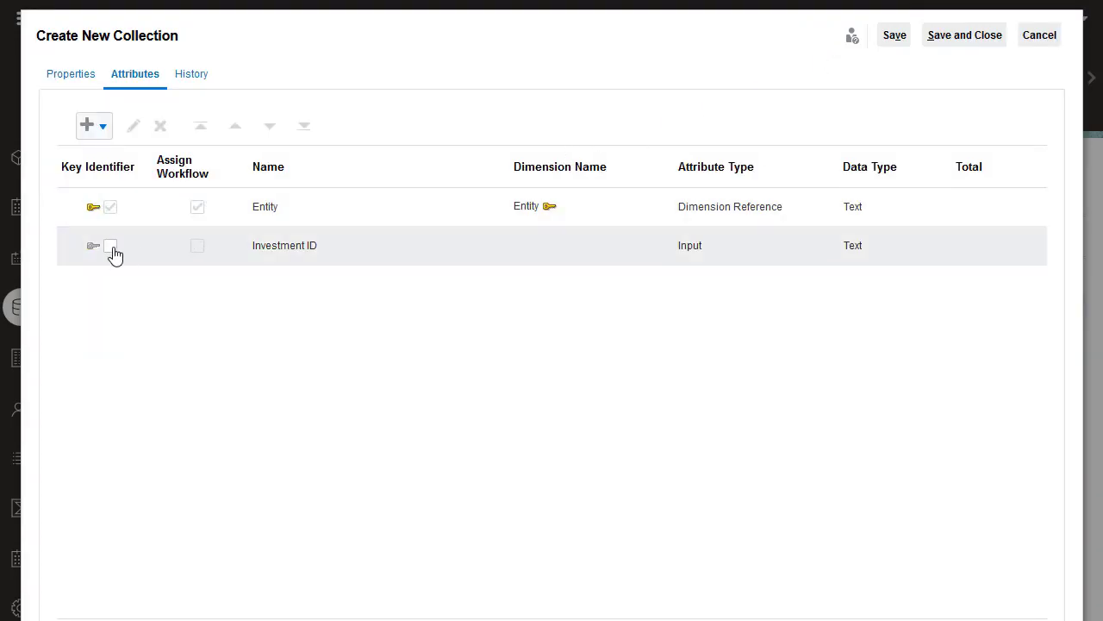
left_click(111, 248)
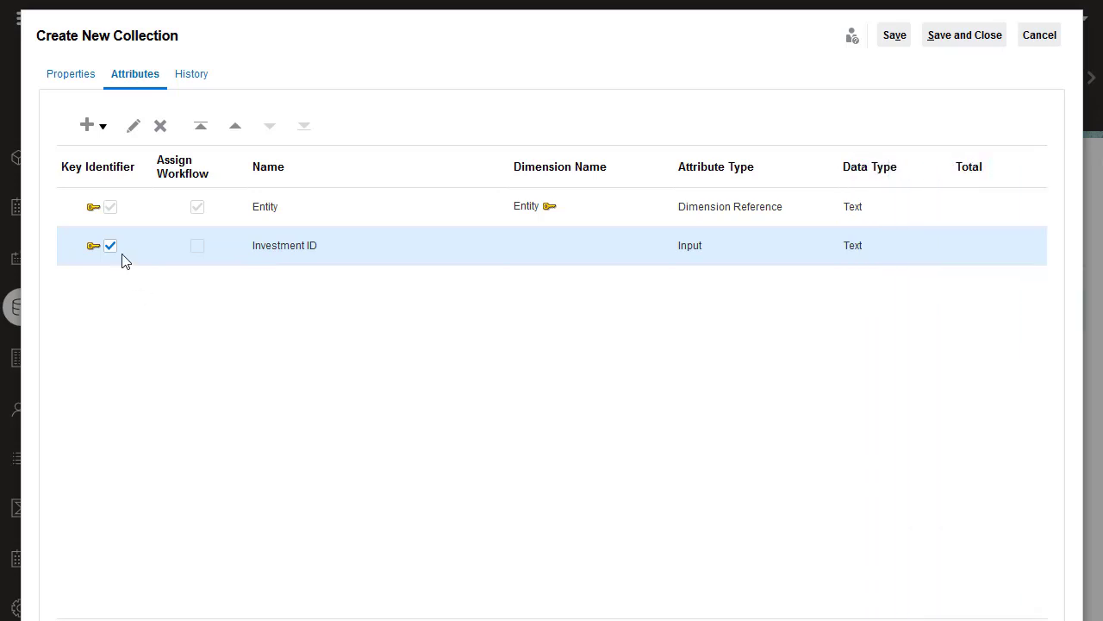
- Create a required Book Value Number attribute with 2 decimal places and thousand separators
left_click(103, 134)
left_click(121, 150)
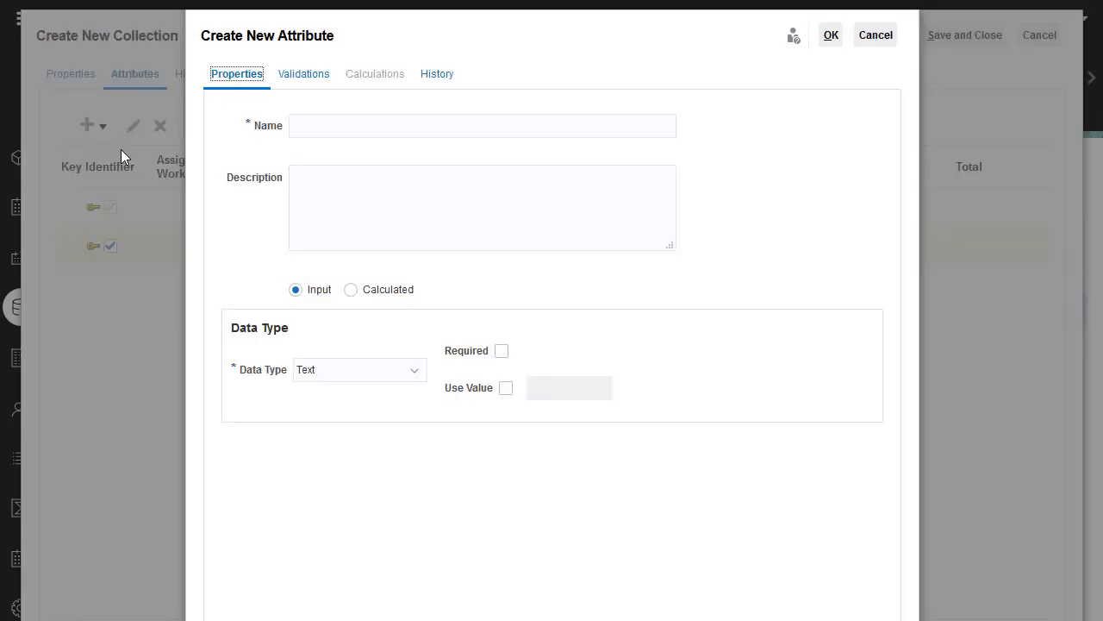
left_click(323, 125)
type("ue")
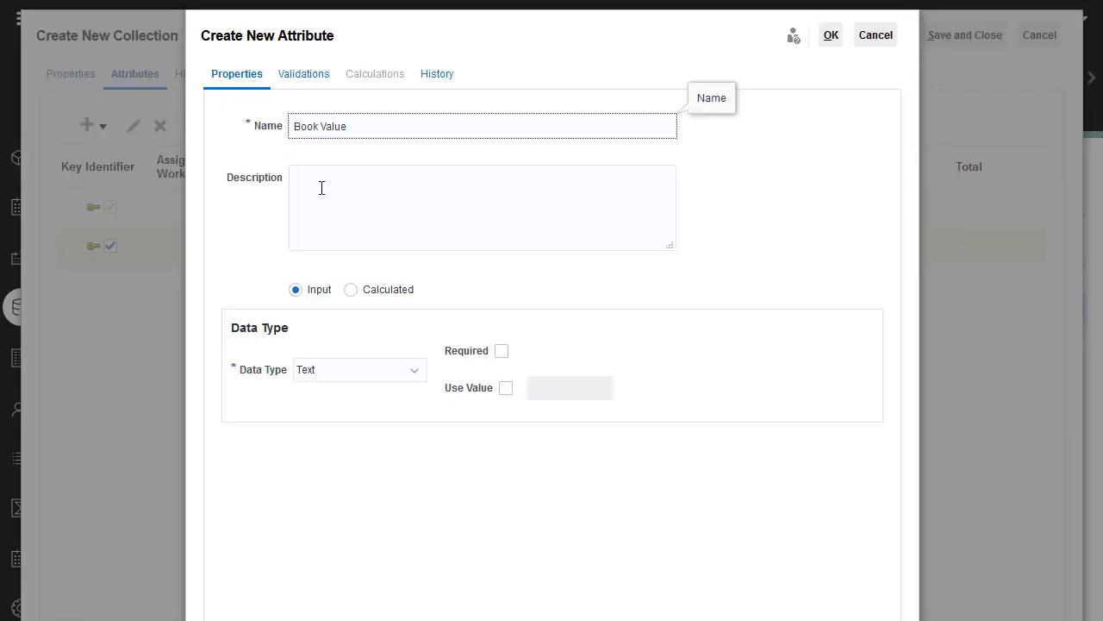
left_click(320, 184)
type("Book Value")
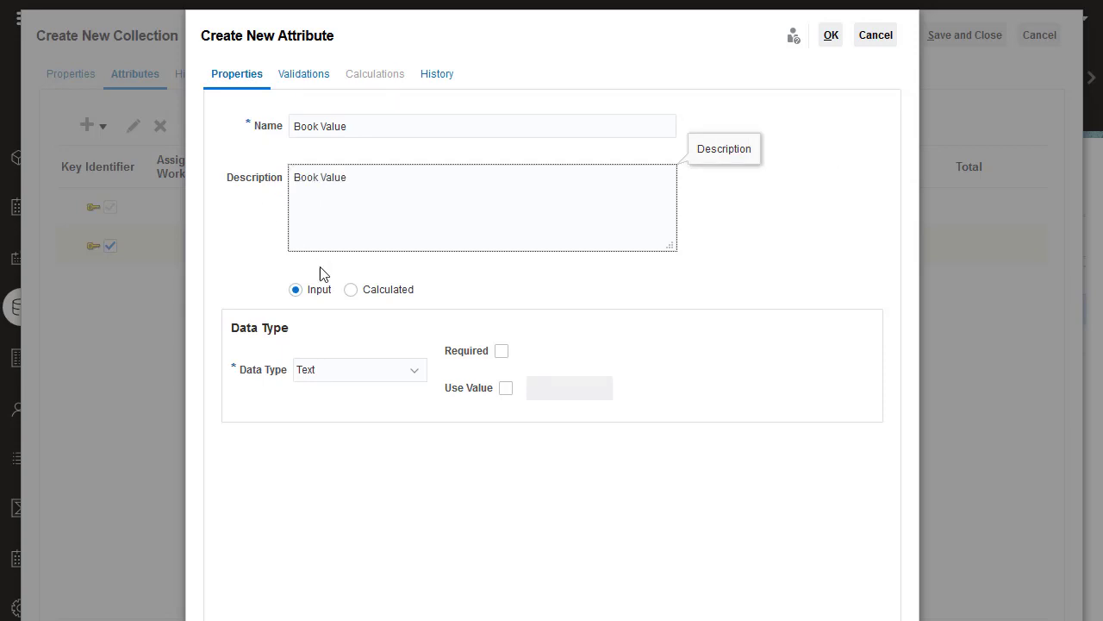
left_click(405, 369)
left_click(394, 496)
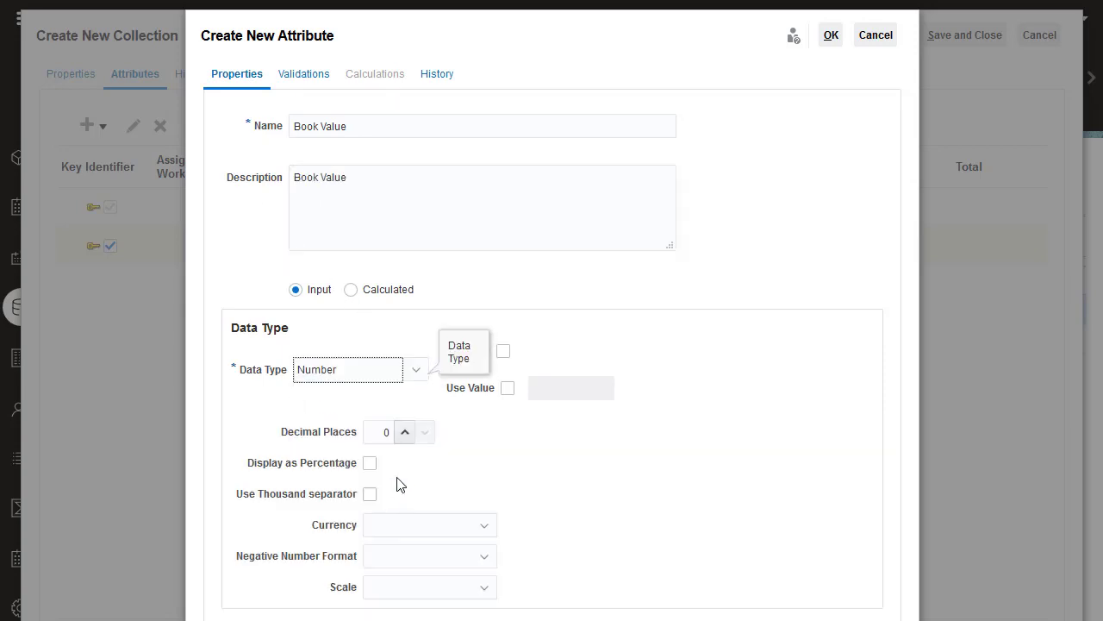
left_click(406, 434)
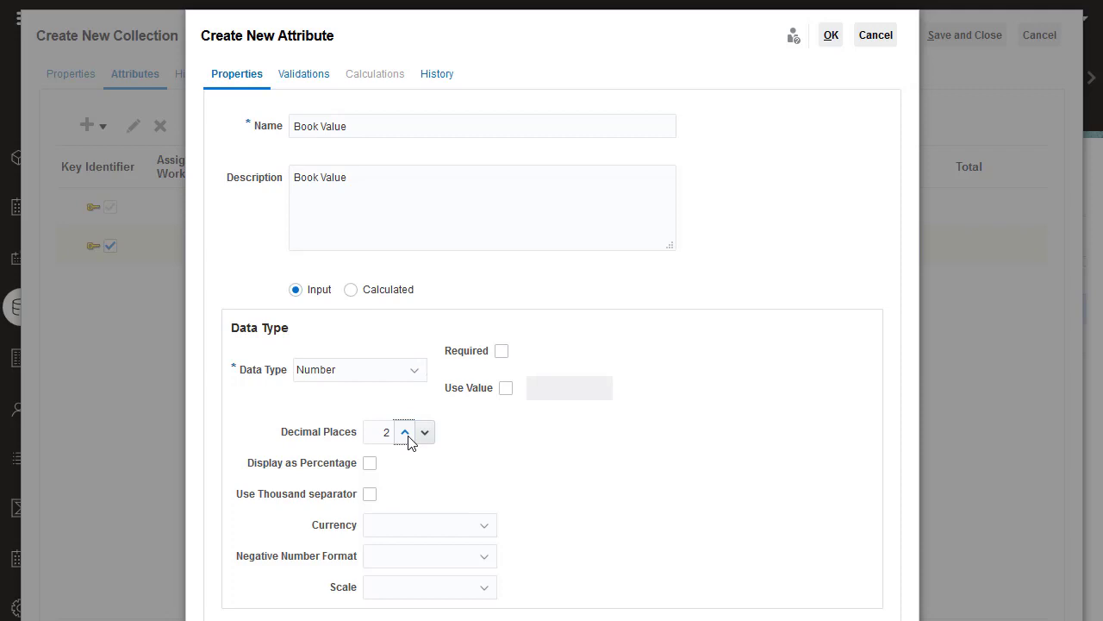
left_click(370, 494)
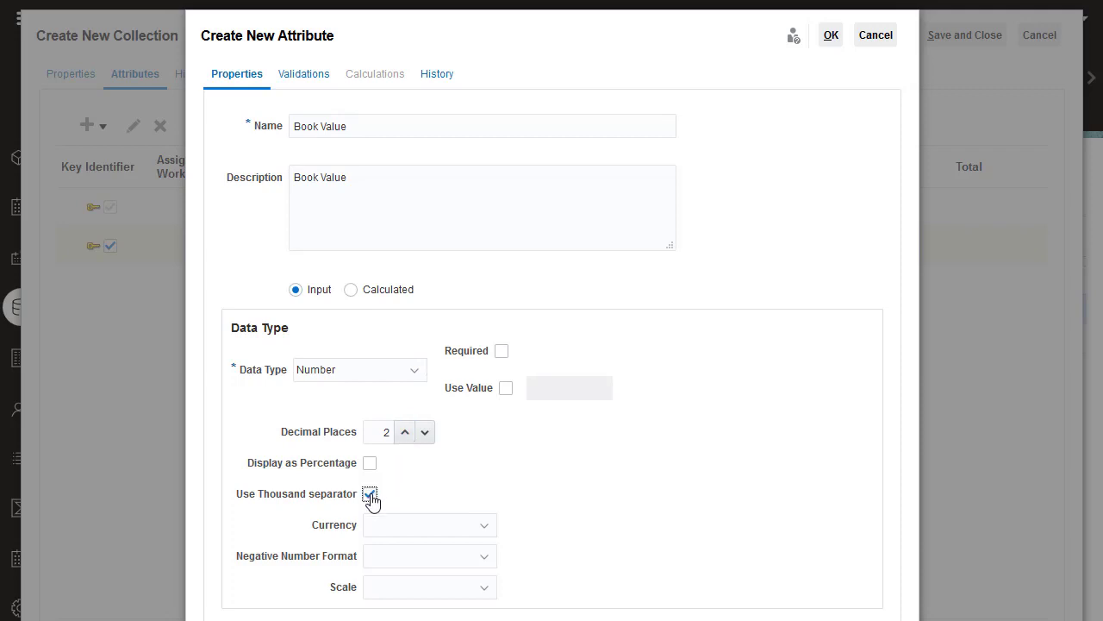
left_click(502, 352)
left_click(831, 36)
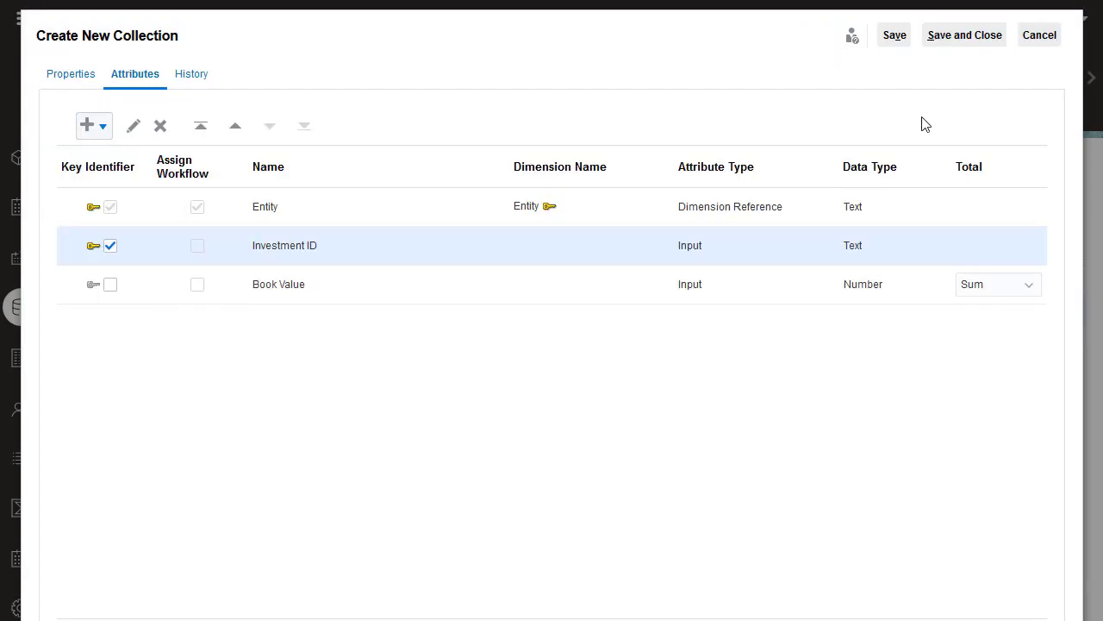
- Set the Book Value total to Sum
left_click(1028, 287)
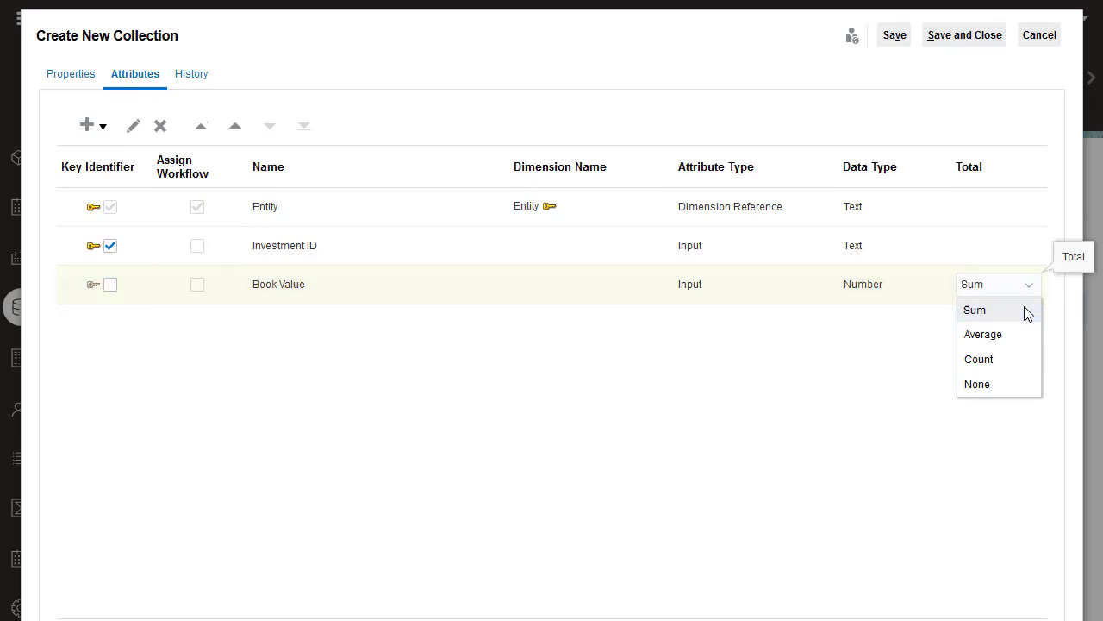
left_click(1024, 309)
left_click(1026, 313)
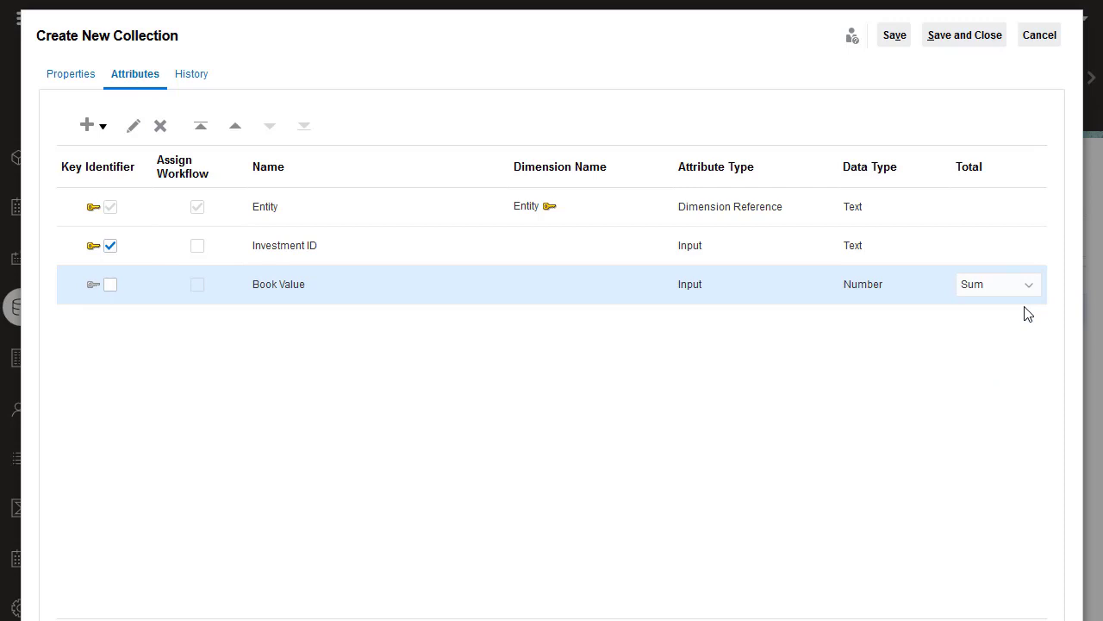
- Save the attributes, then give Book Value a first validation condition: Equals 0
left_click(895, 38)
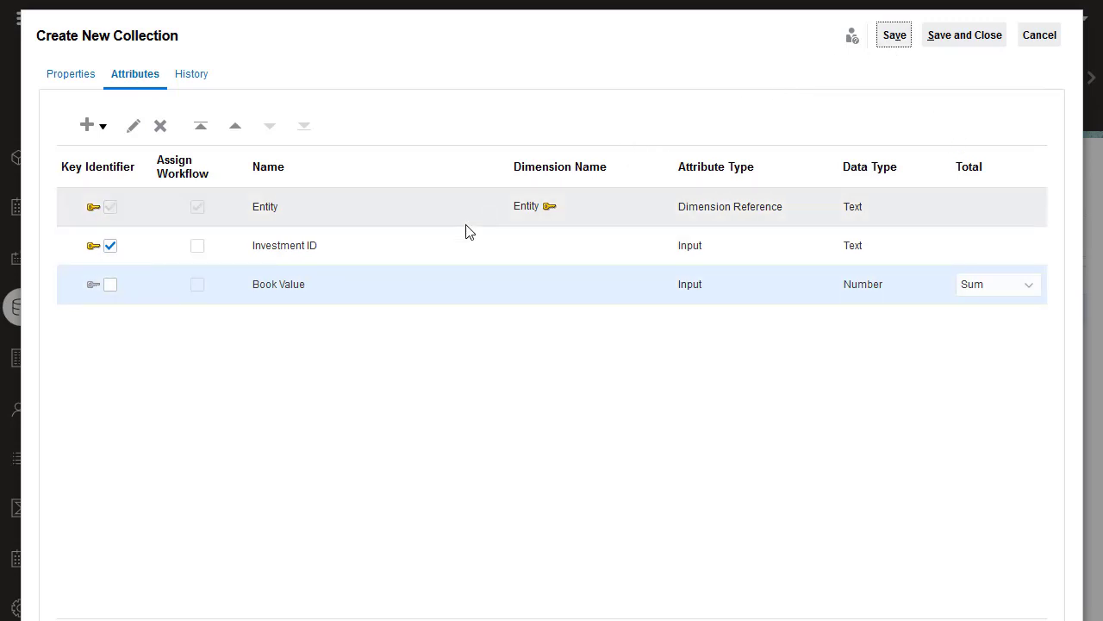
left_click(382, 284)
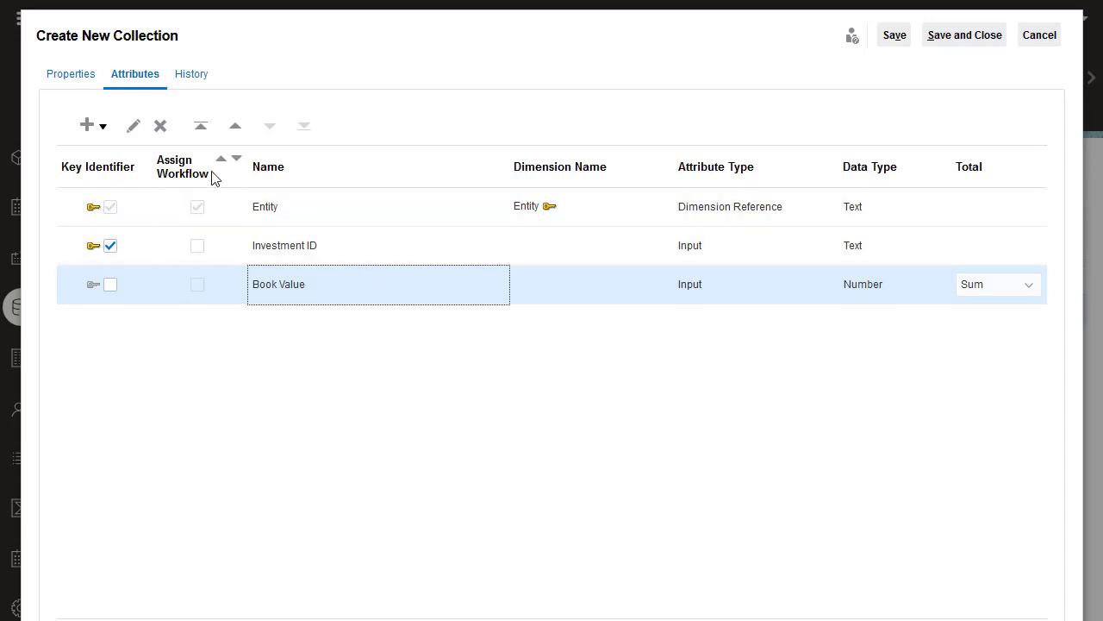
left_click(133, 126)
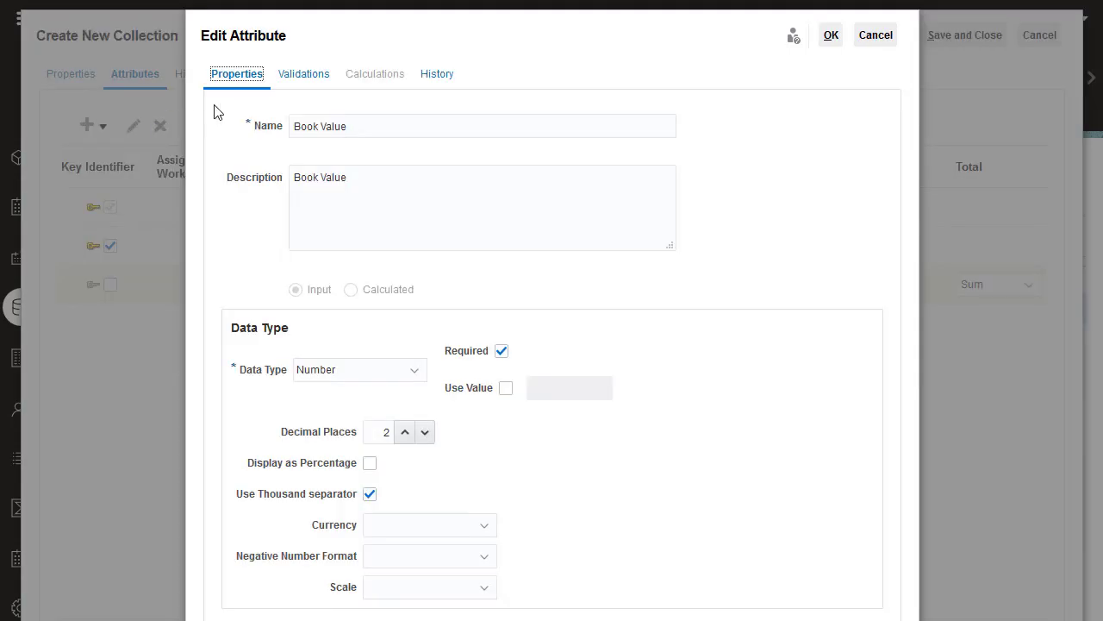
left_click(314, 82)
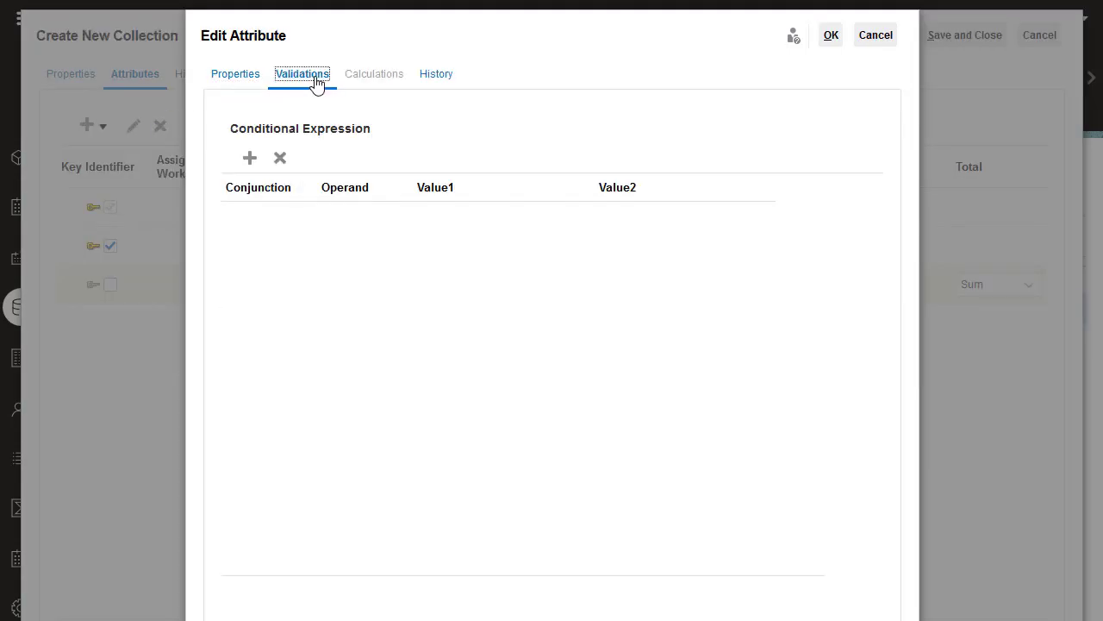
left_click(249, 158)
left_click(340, 223)
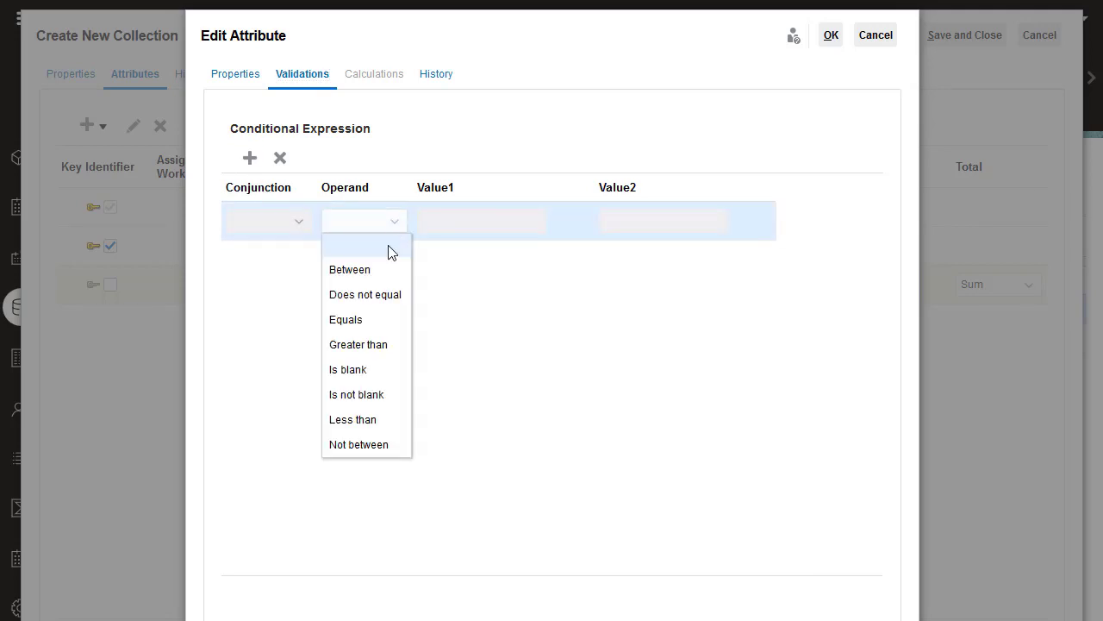
left_click(385, 319)
left_click(448, 223)
type("0")
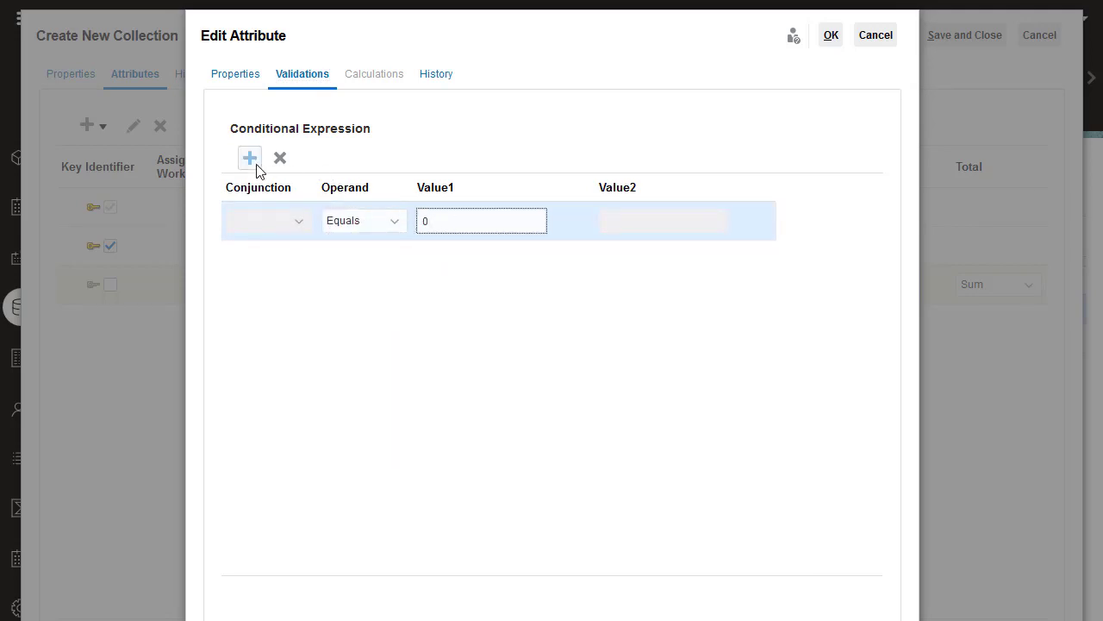
- Add a second condition, Or Greater than 0, and confirm the Book Value validations
left_click(252, 161)
left_click(293, 251)
left_click(283, 321)
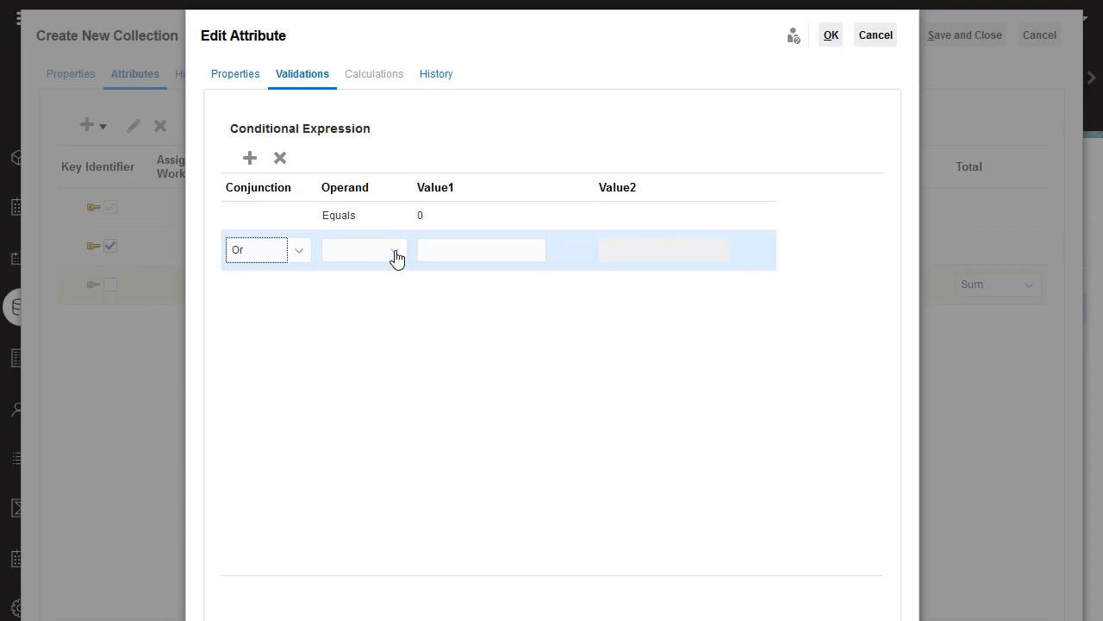
left_click(396, 257)
left_click(382, 377)
left_click(434, 249)
type("0")
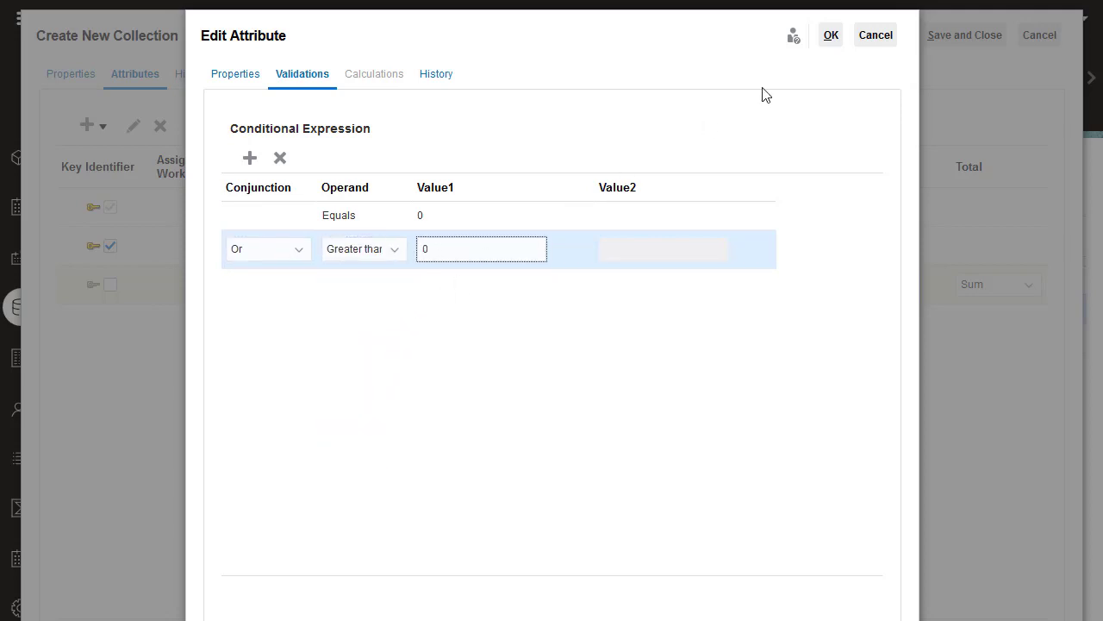
left_click(830, 38)
- Start a Security Type attribute, described as Security Type, with the List data type
left_click(107, 130)
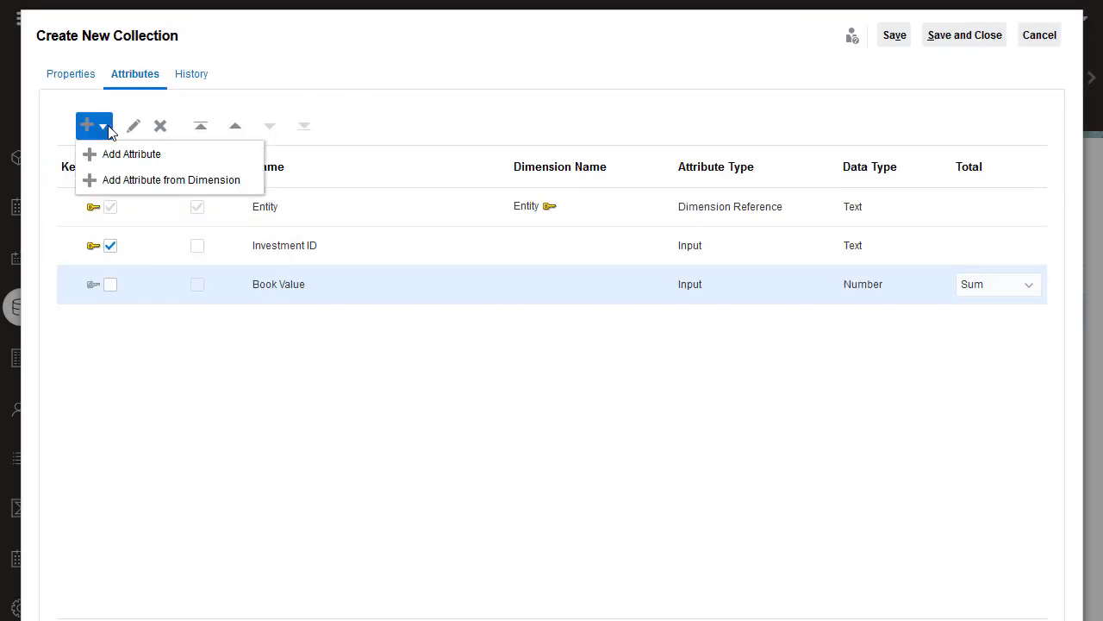
left_click(128, 155)
type("Securit")
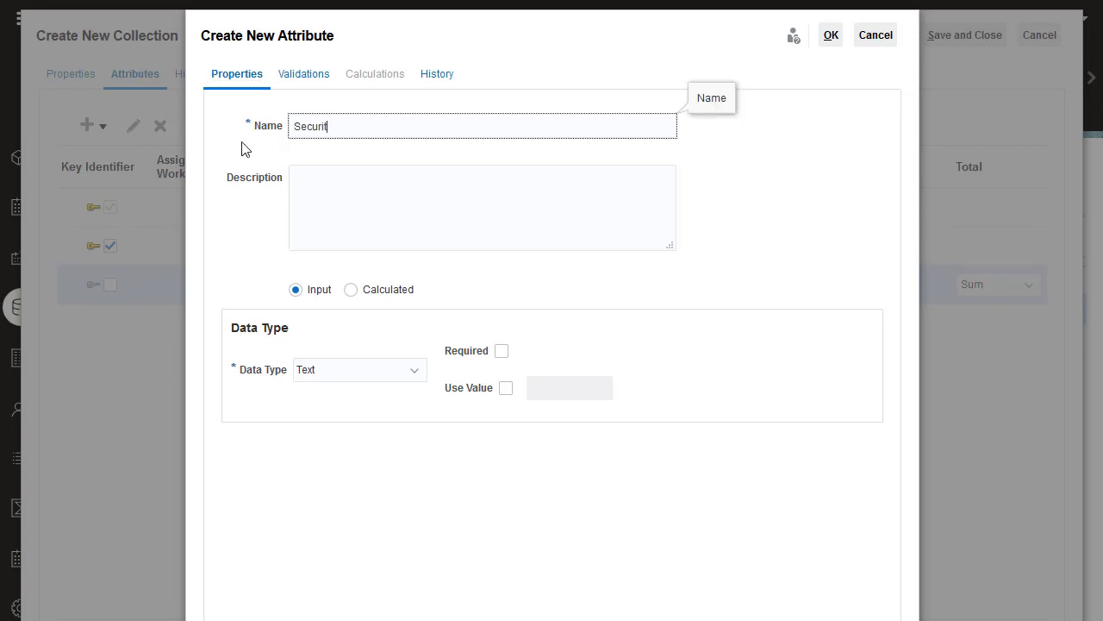
type("y Type")
left_click(307, 182)
type("Securit")
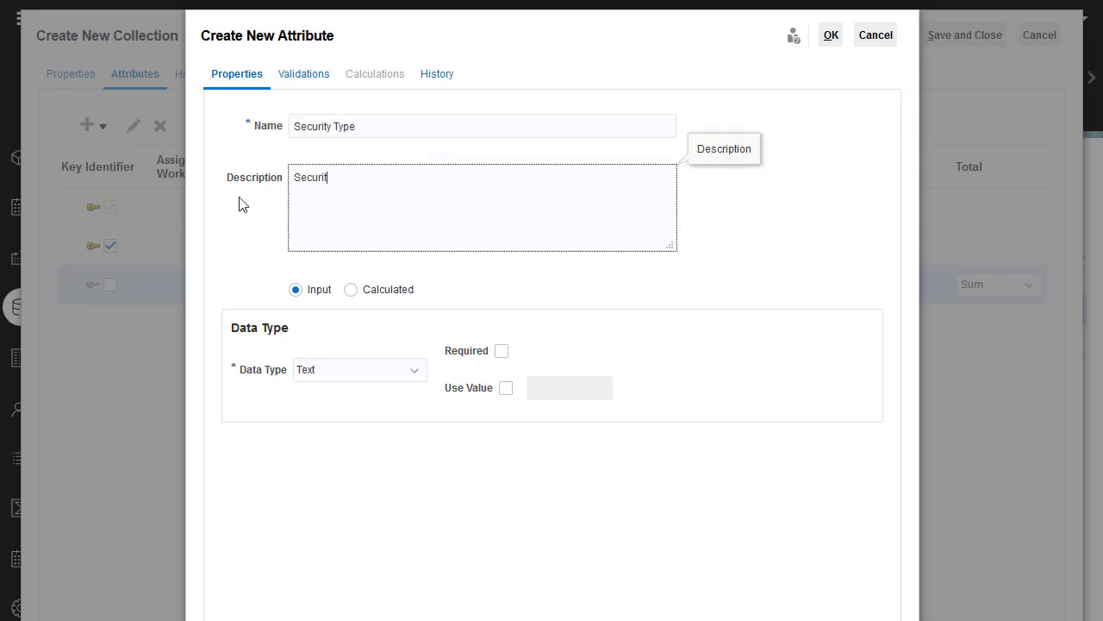
type("y Type")
left_click(412, 371)
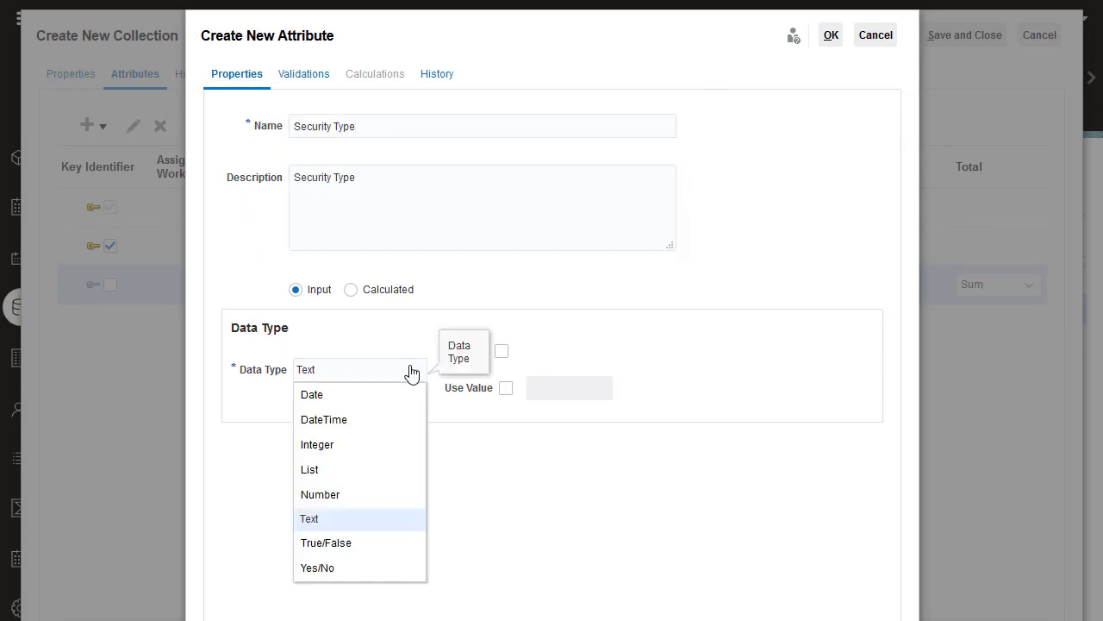
left_click(391, 475)
- Give Security Type list values U.S. Treasury and Corporate, make it required, and confirm
left_click(323, 439)
left_click(287, 501)
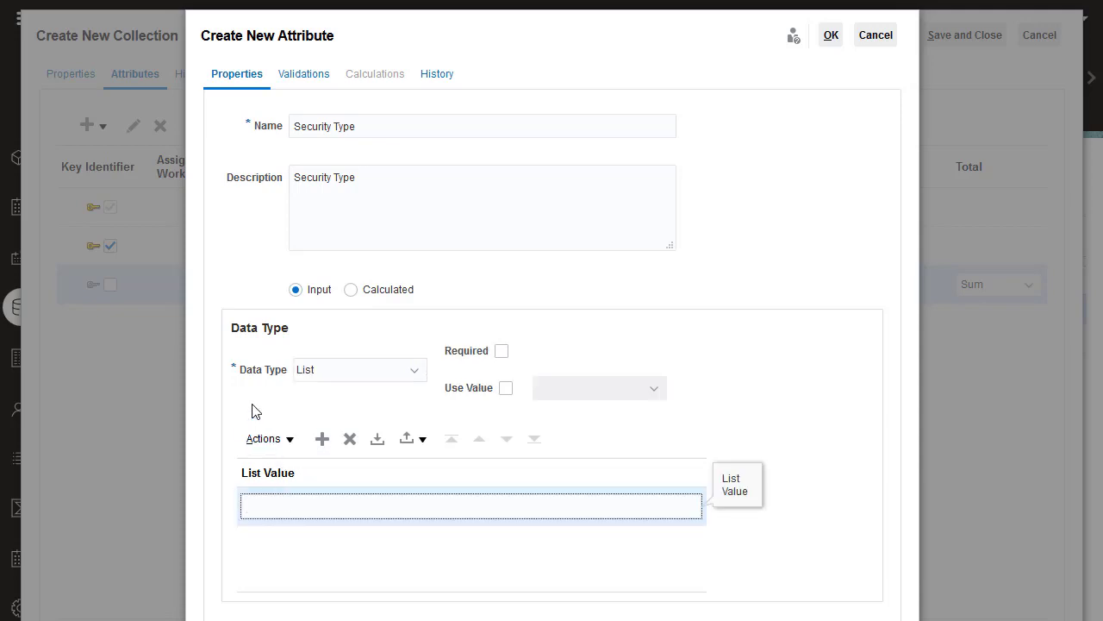
type("U.S. Treasury")
left_click(322, 439)
left_click(266, 533)
type("Co")
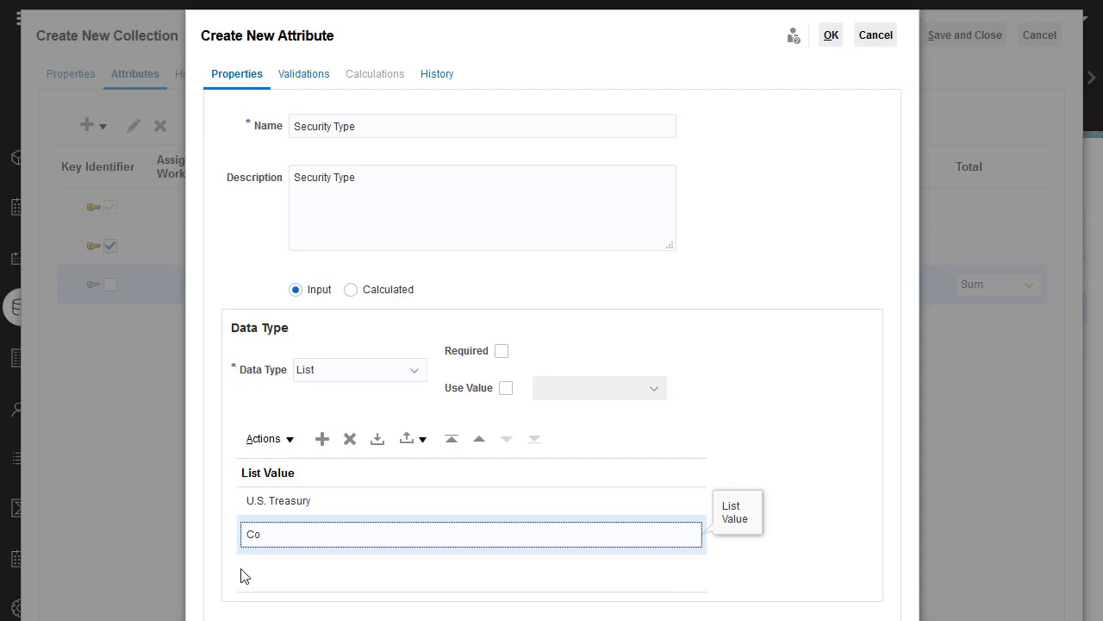
type("rporate")
left_click(501, 351)
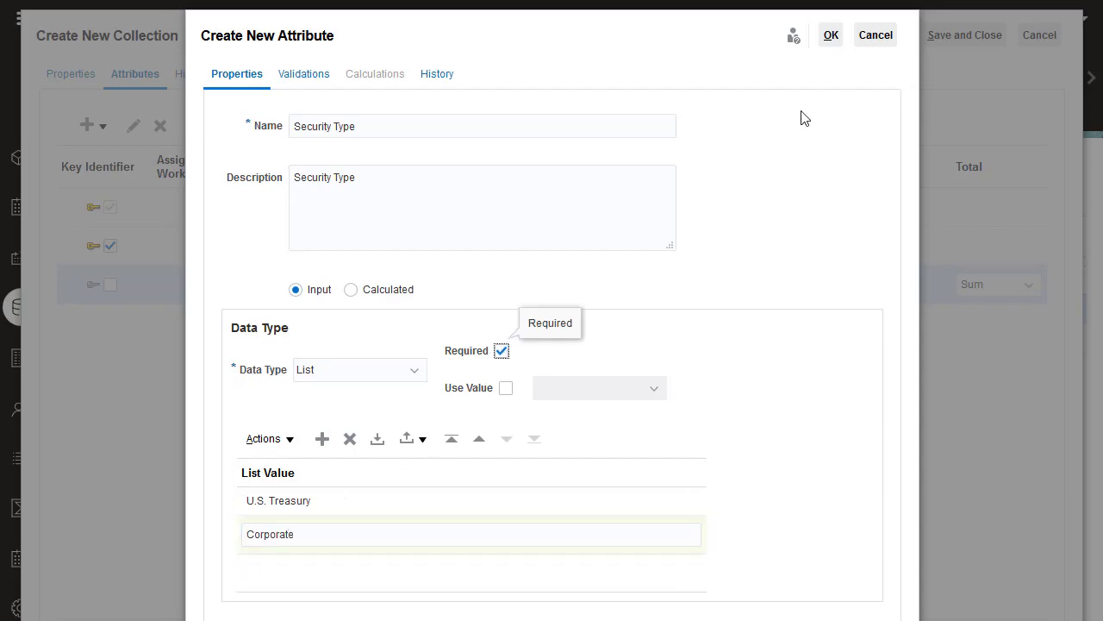
left_click(831, 40)
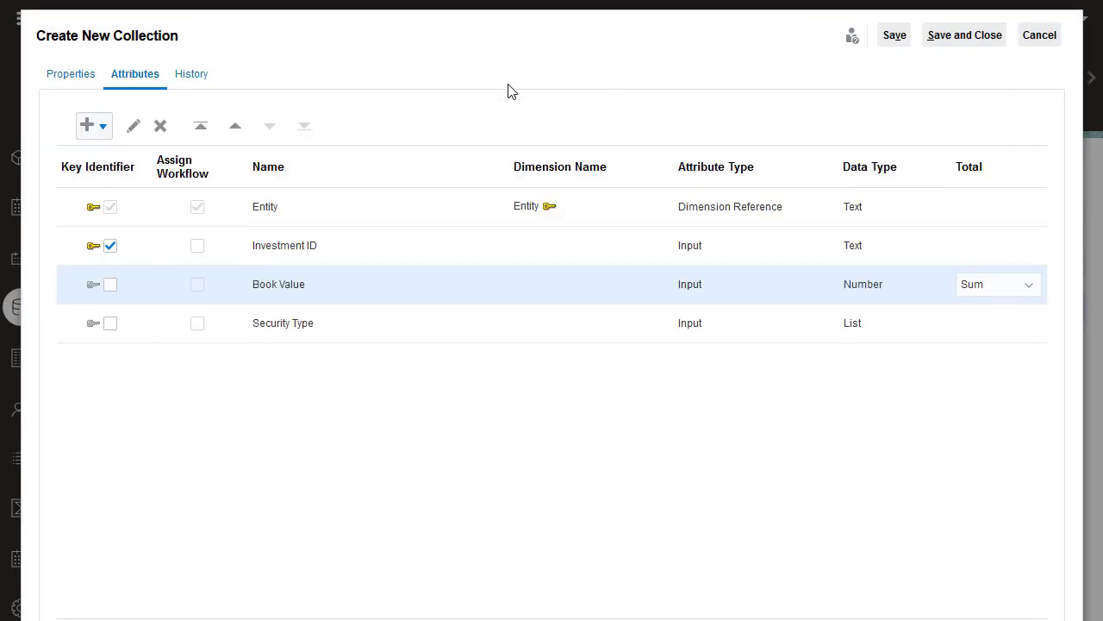
left_click(110, 128)
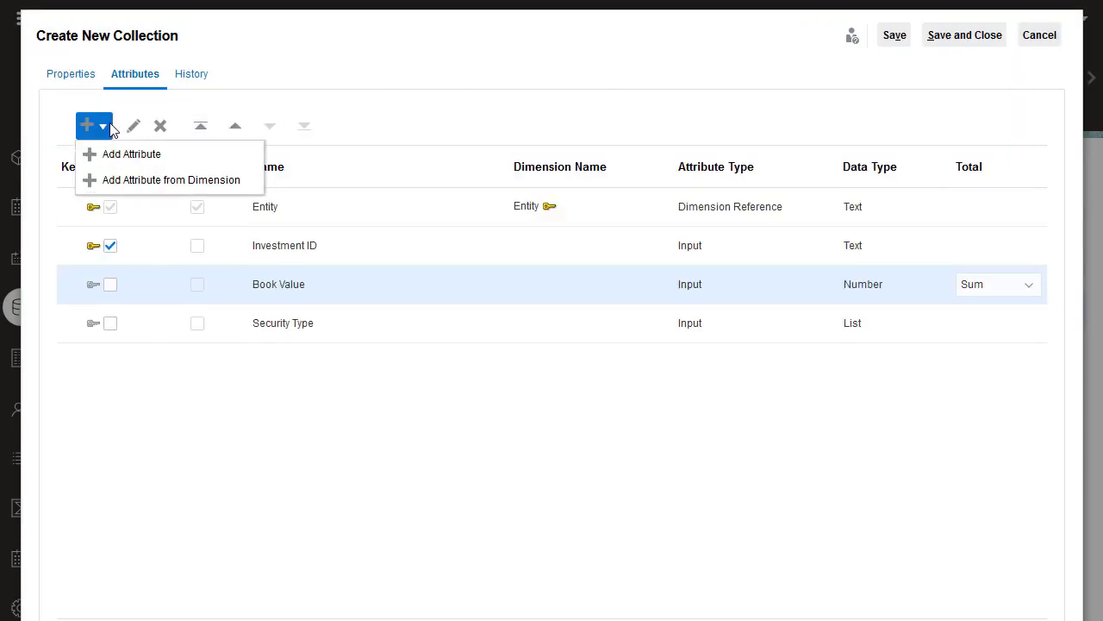
- Add the SP Rating attribute based on the SP Ratings dimension
left_click(147, 179)
left_click(478, 225)
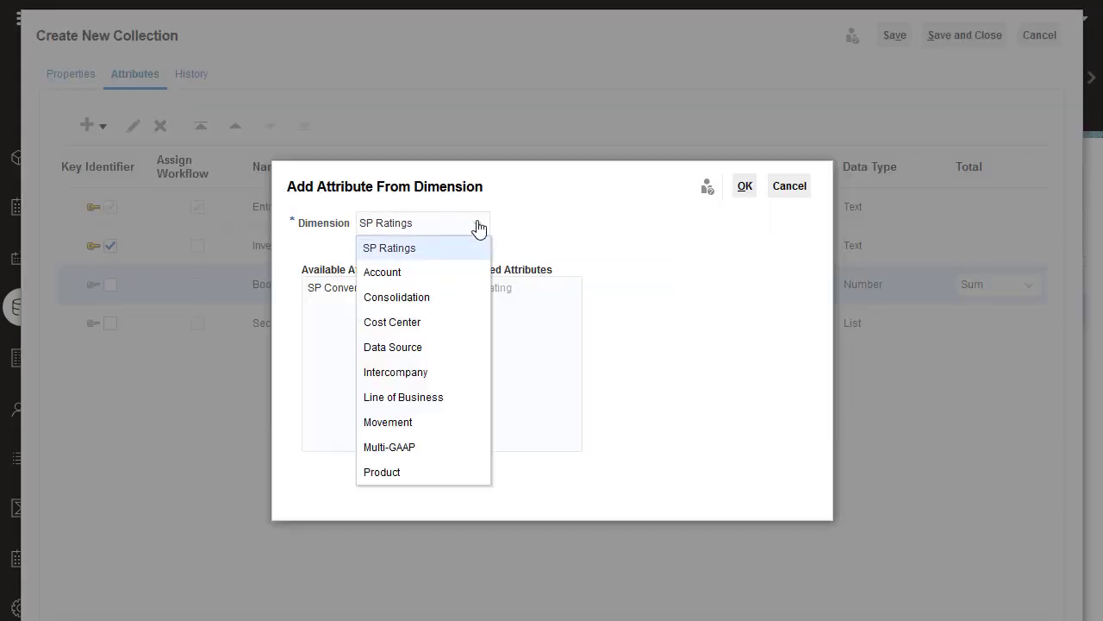
left_click(446, 248)
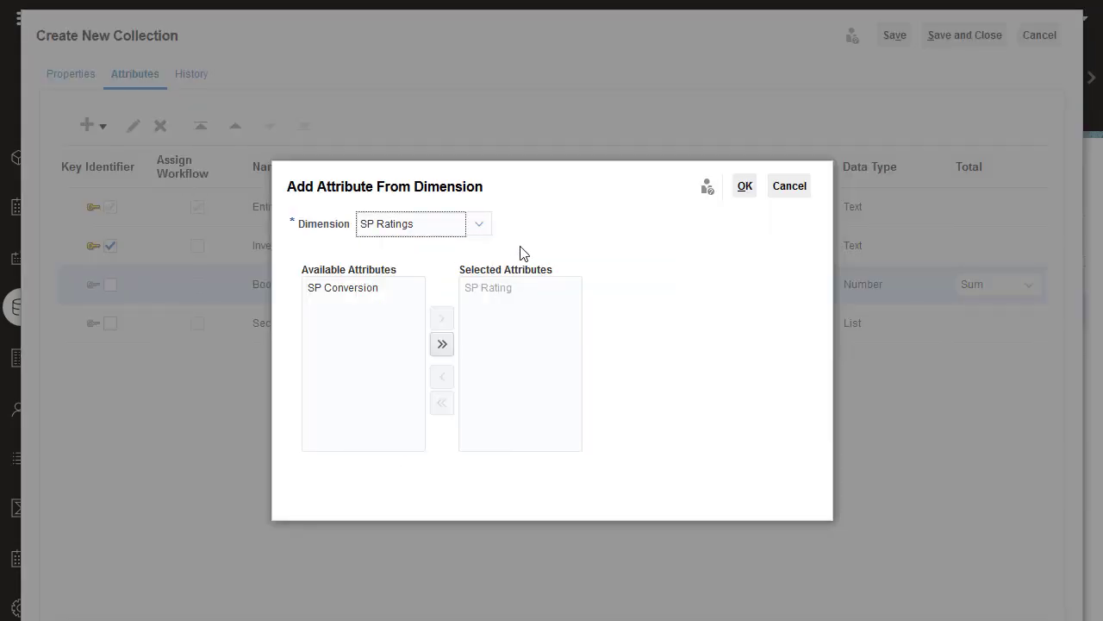
left_click(746, 192)
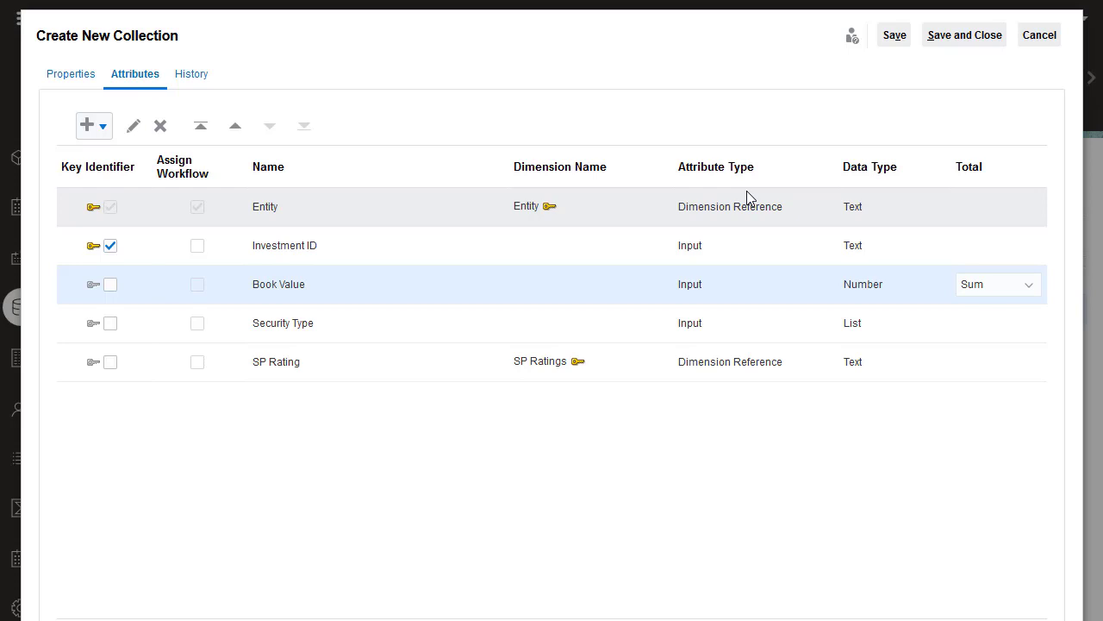
left_click(104, 126)
- Create a required Date attribute named Maturity with the description Maturity Date
left_click(129, 153)
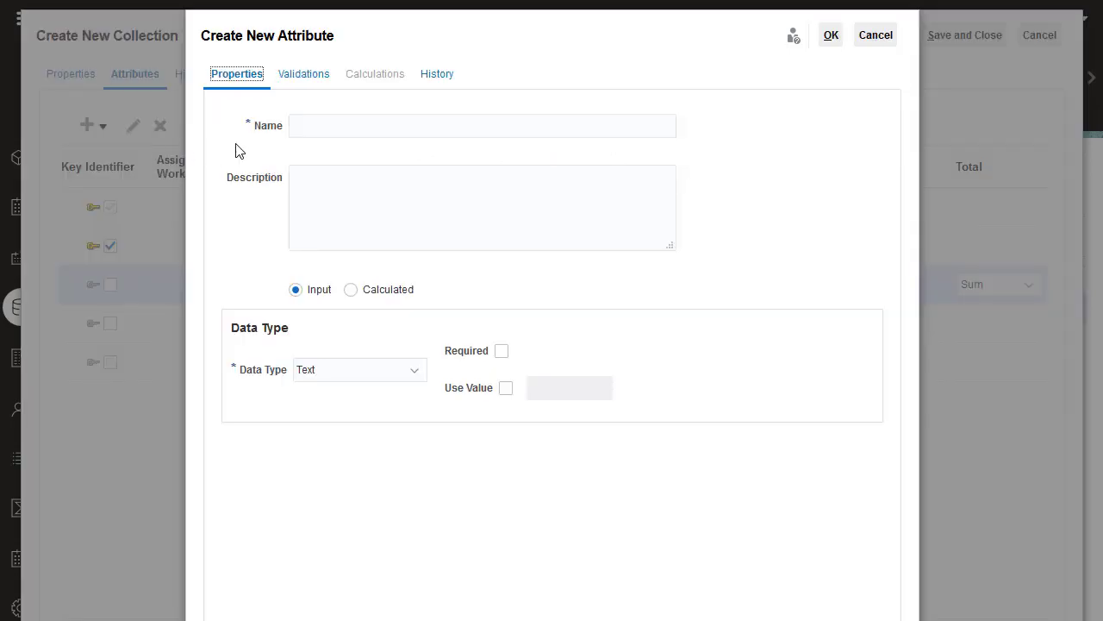
left_click(312, 128)
type("Maturity")
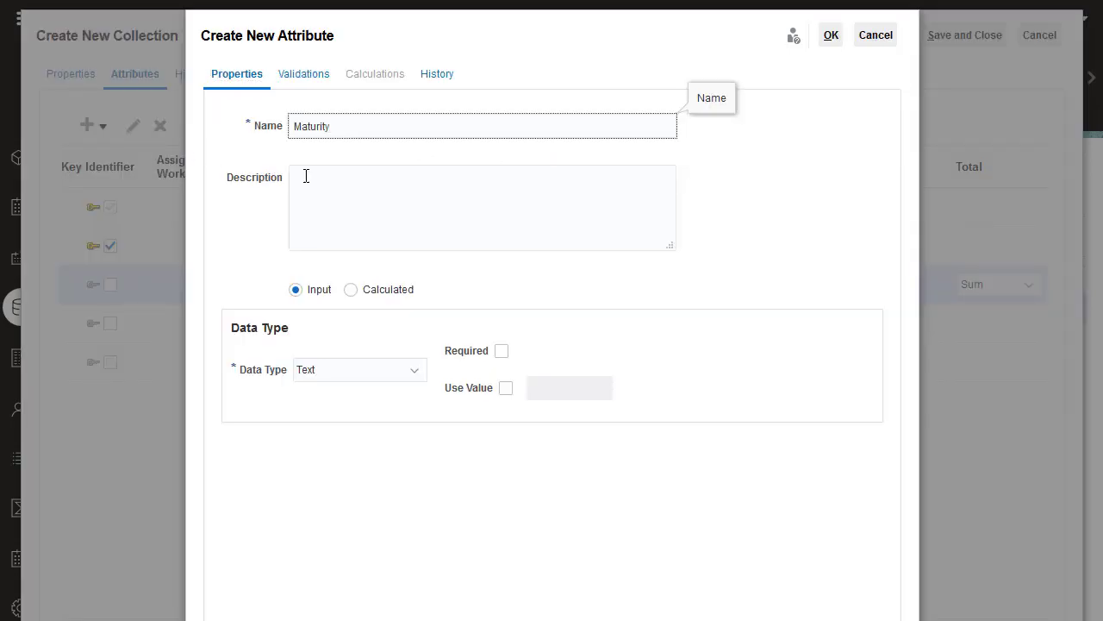
left_click(306, 176)
type("Maturity Da")
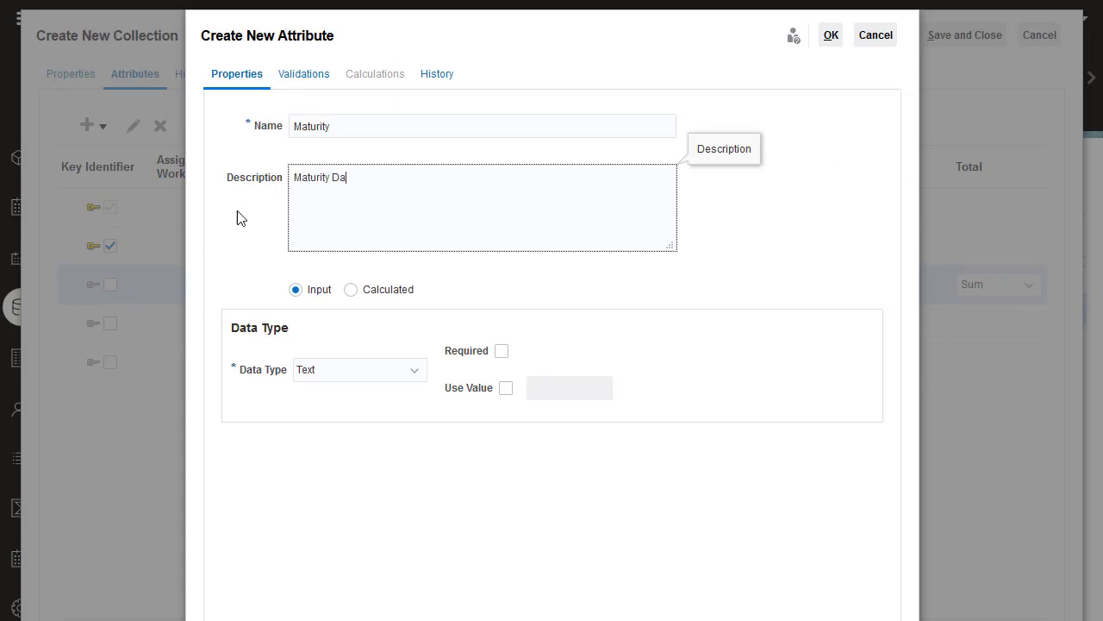
type("te")
left_click(408, 374)
left_click(401, 396)
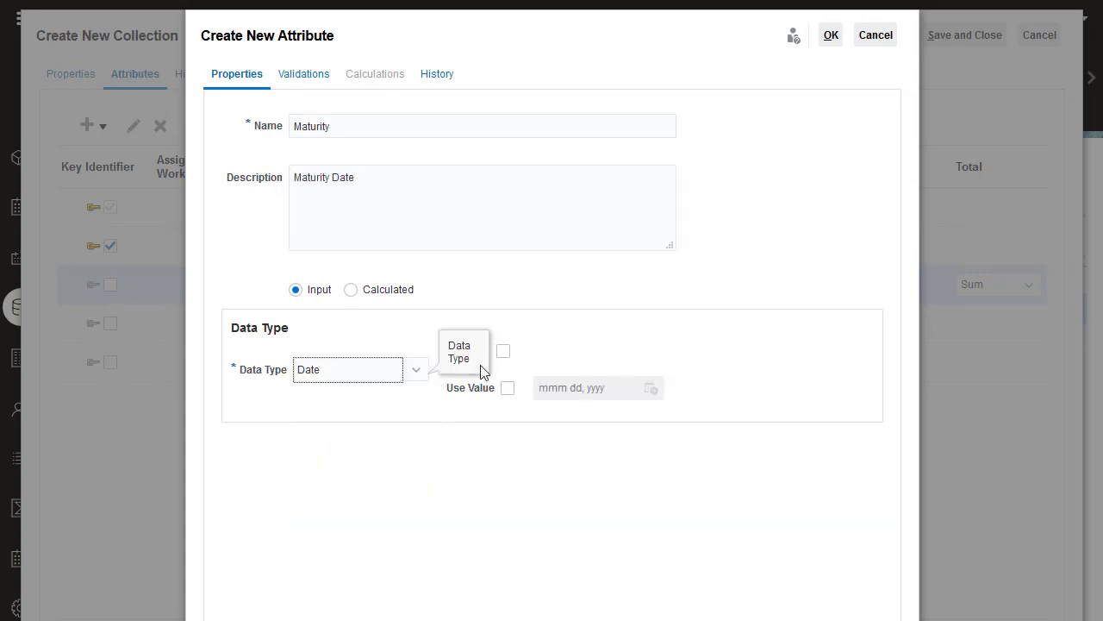
left_click(504, 351)
left_click(830, 38)
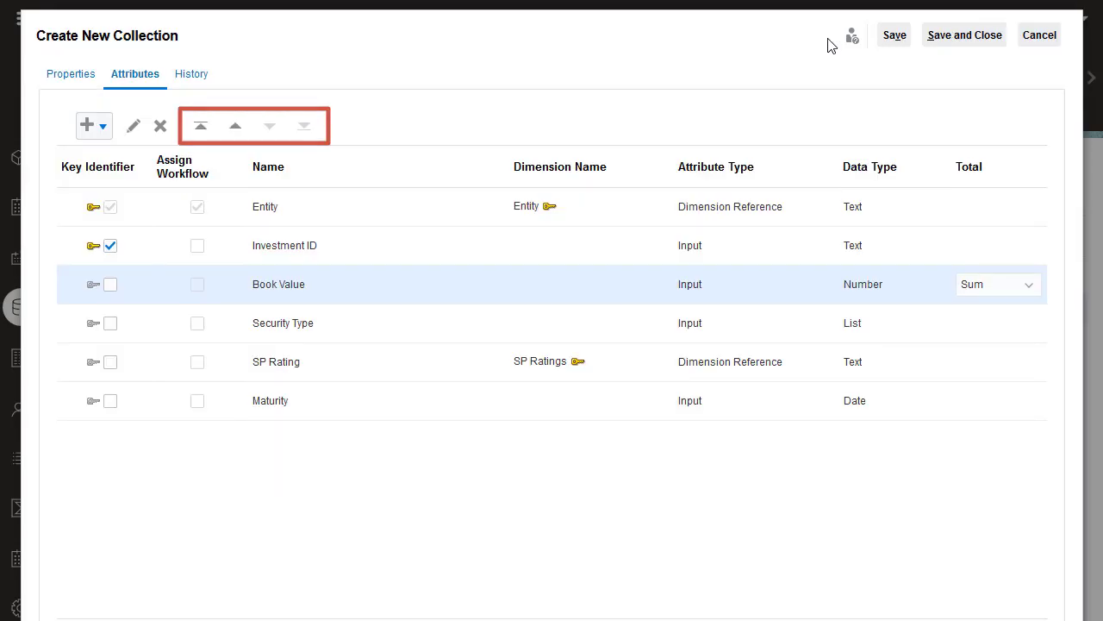
- Move the Book Value attribute to the bottom of the list and save the Investment Details collection
left_click(288, 281)
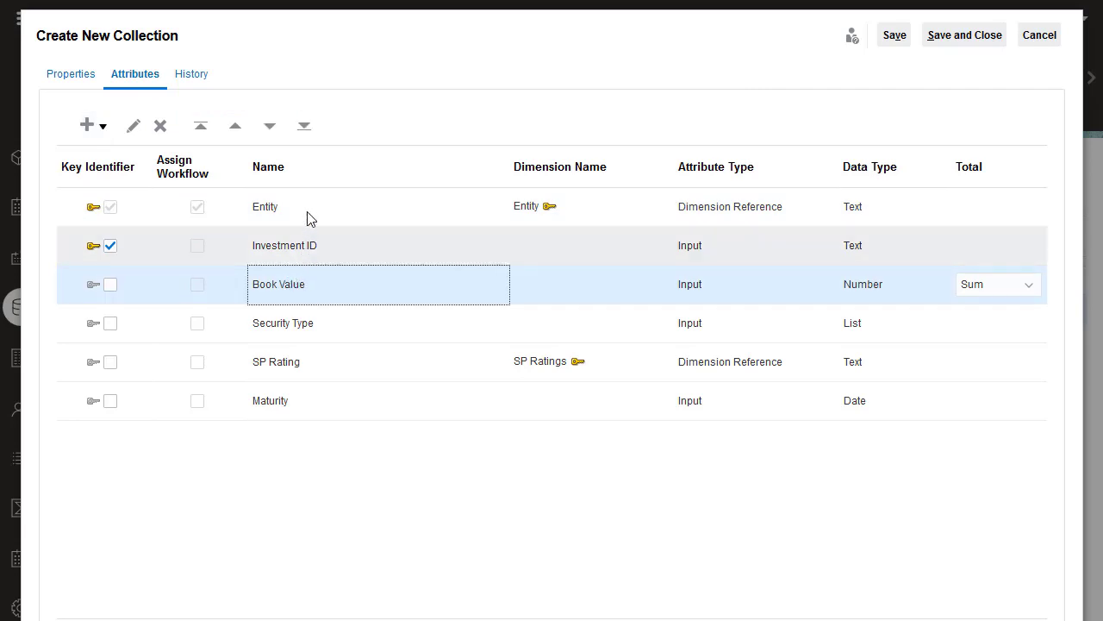
left_click(304, 127)
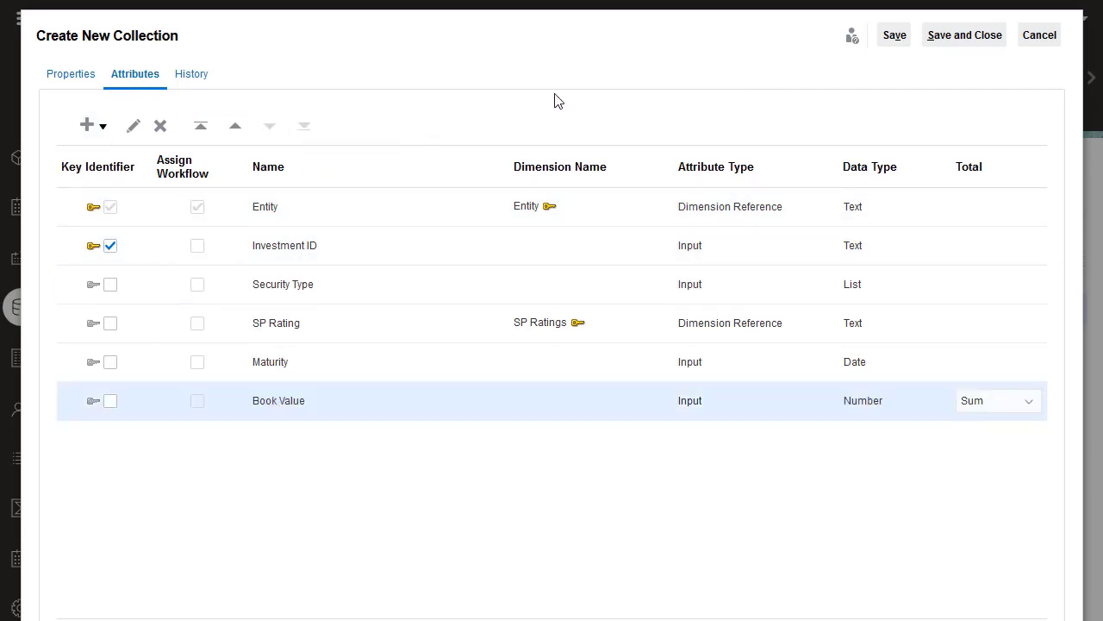
left_click(967, 42)
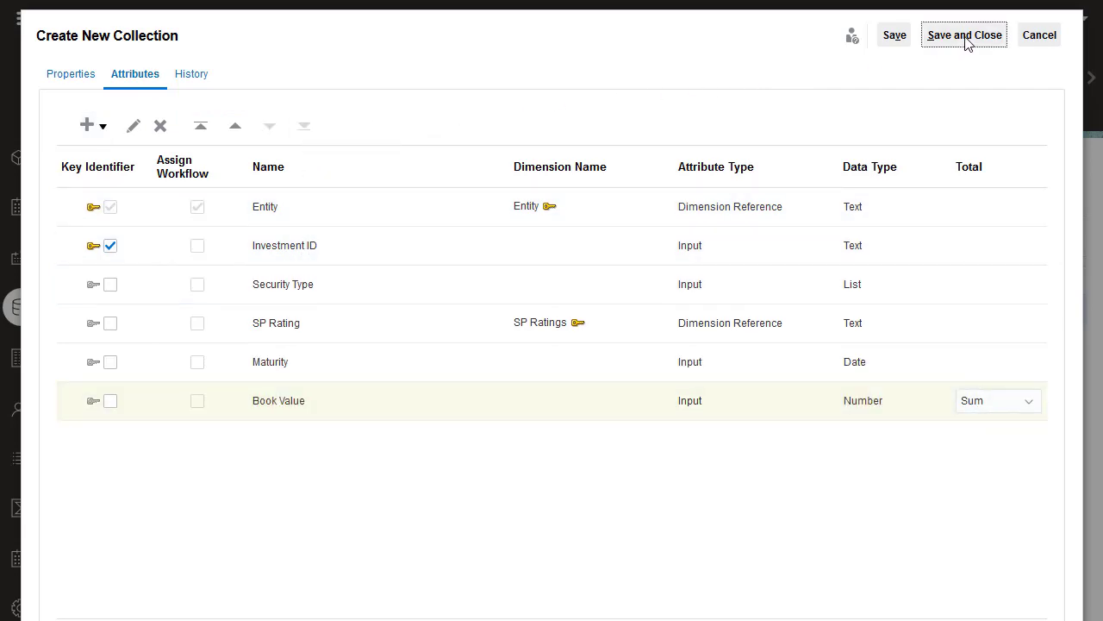